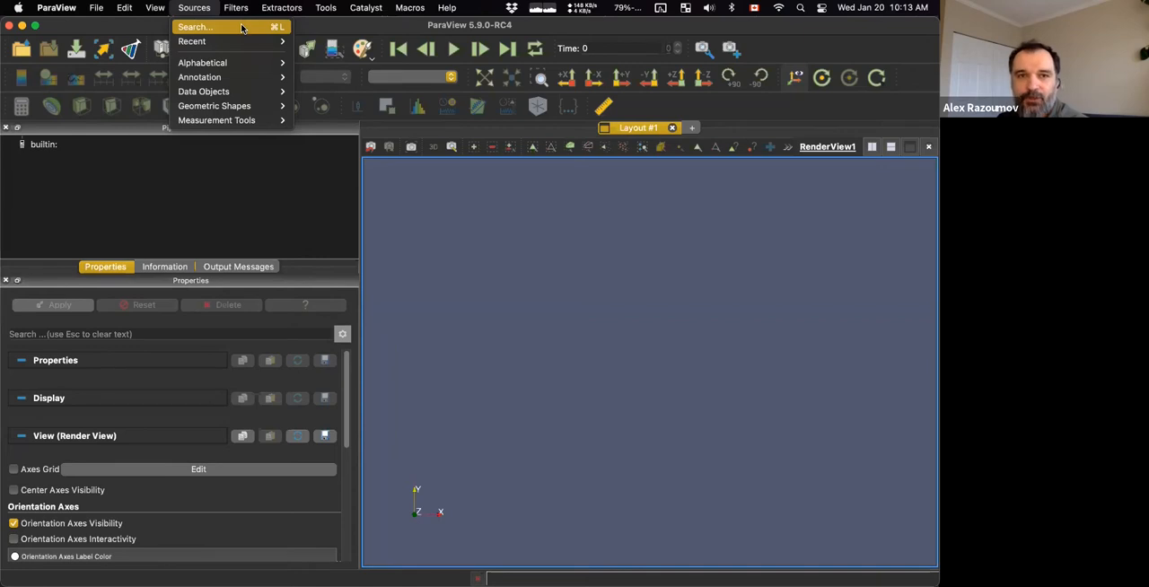
pyautogui.click(235, 8)
pyautogui.click(235, 8)
pyautogui.moveTo(194, 9)
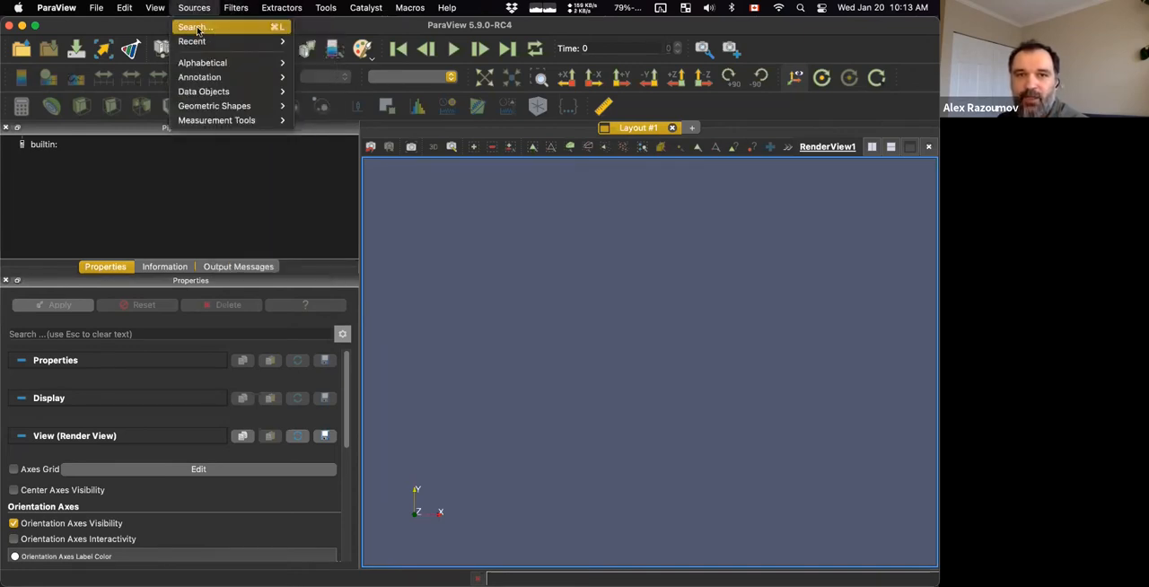
pyautogui.moveTo(235, 8)
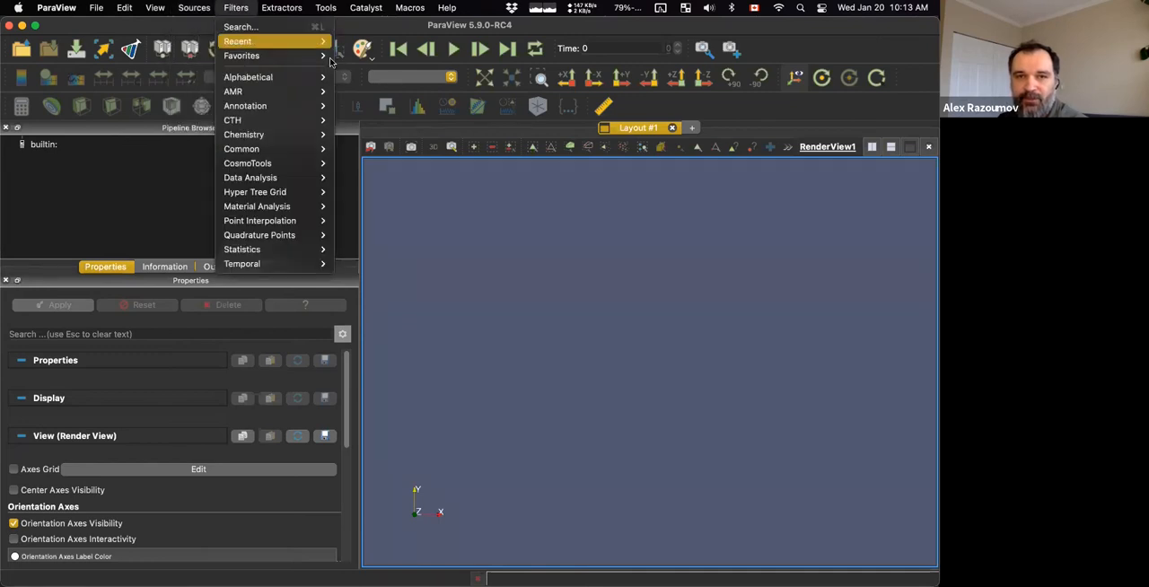
pyautogui.press('Escape')
# Create a Plane source with X Resolution and Y Resolution both set to 100 and apply it.
pyautogui.hotkey('ctrl', 'space')
pyautogui.write('plane')
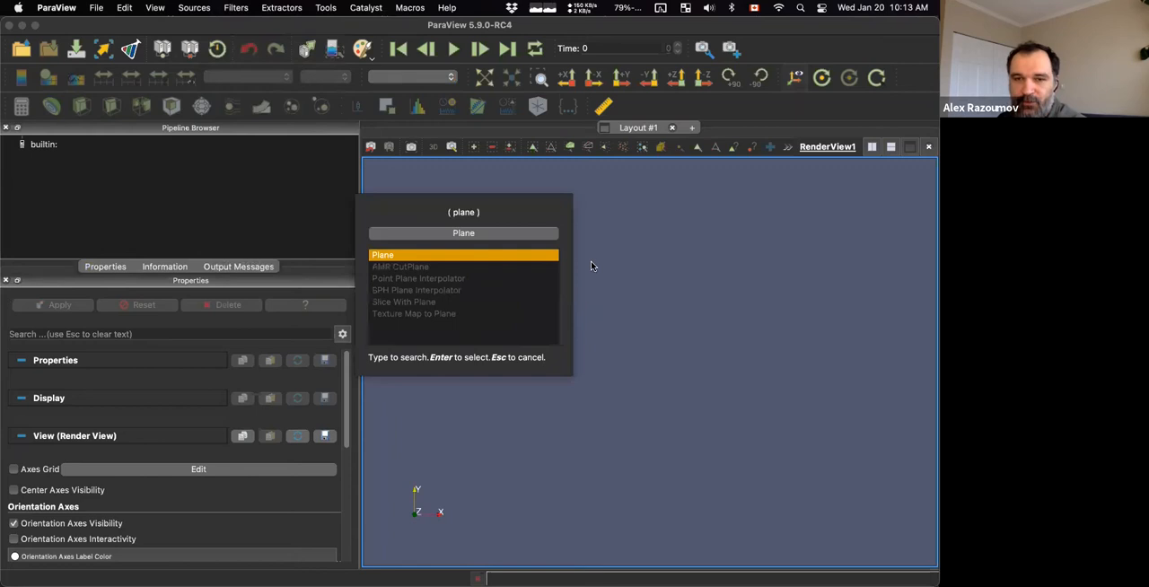
pyautogui.press('Return')
pyautogui.click(131, 433)
pyautogui.press('Tab')
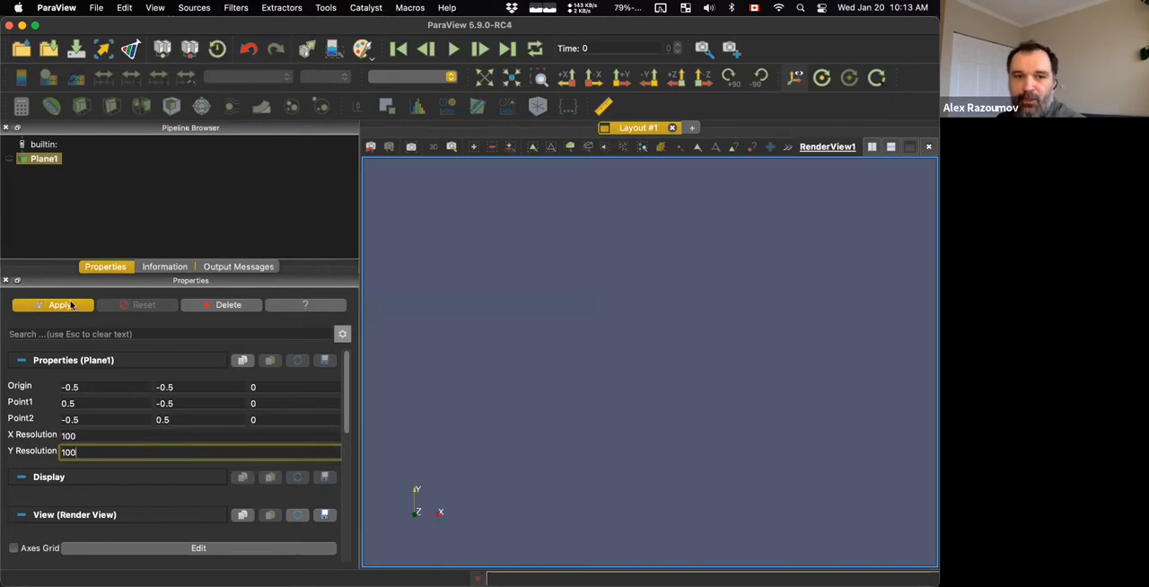
pyautogui.click(72, 306)
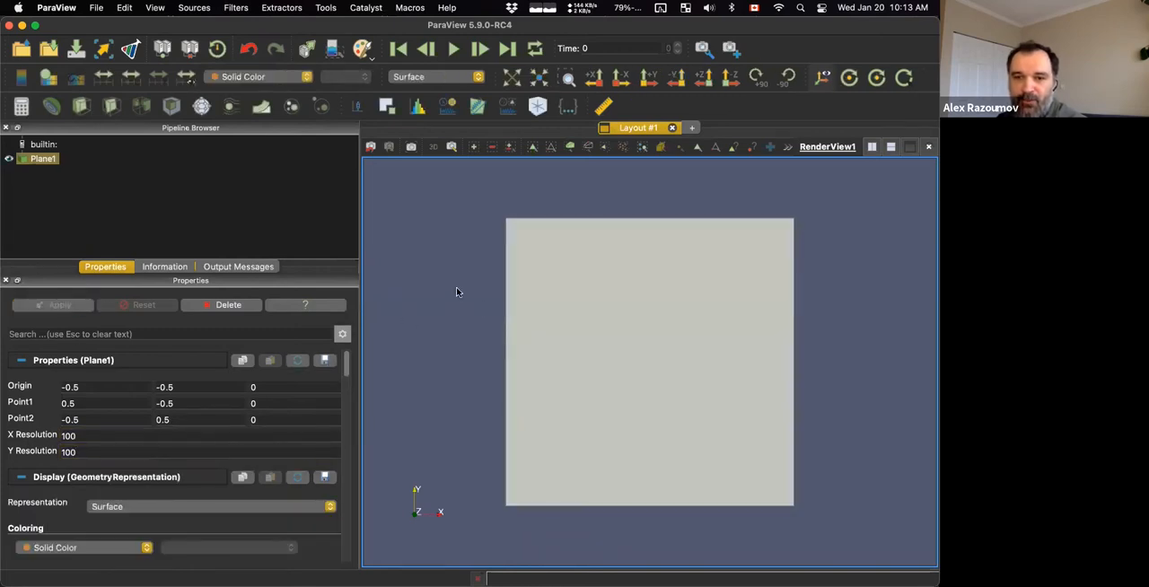
# Display the plane as a wireframe and tilt it into a 3D perspective starting from the +X view direction.
pyautogui.moveTo(433, 296)
pyautogui.mouseDown(button='middle')
pyautogui.moveTo(452, 315)
pyautogui.moveTo(444, 273)
pyautogui.moveTo(430, 286)
pyautogui.moveTo(467, 289)
pyautogui.moveTo(438, 283)
pyautogui.moveTo(434, 306)
pyautogui.moveTo(461, 296)
pyautogui.moveTo(444, 289)
pyautogui.mouseUp(button='middle')
pyautogui.click(424, 78)
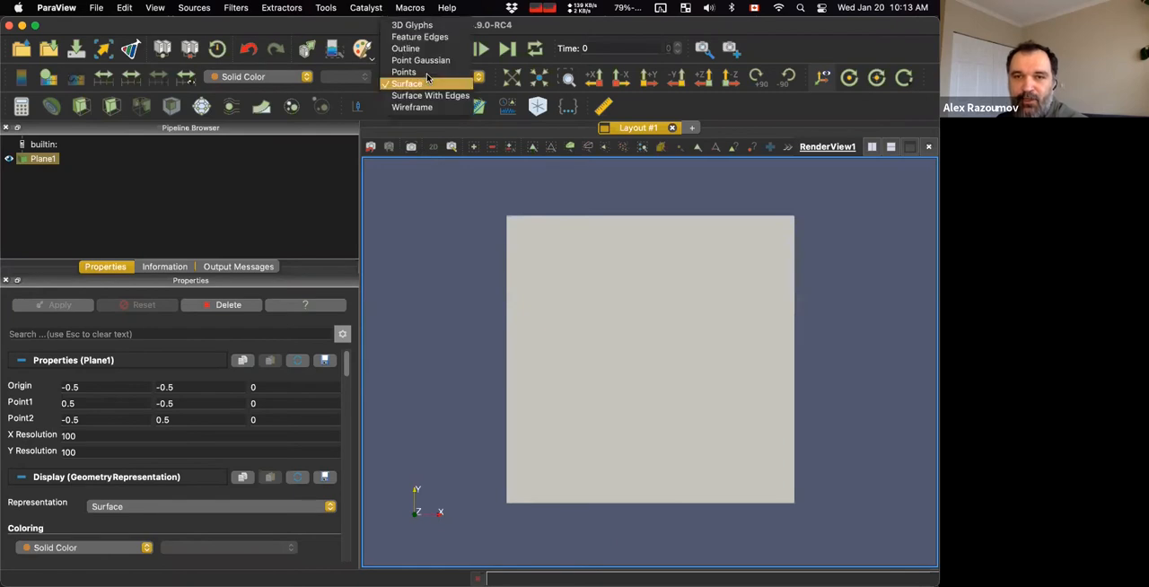
pyautogui.click(411, 107)
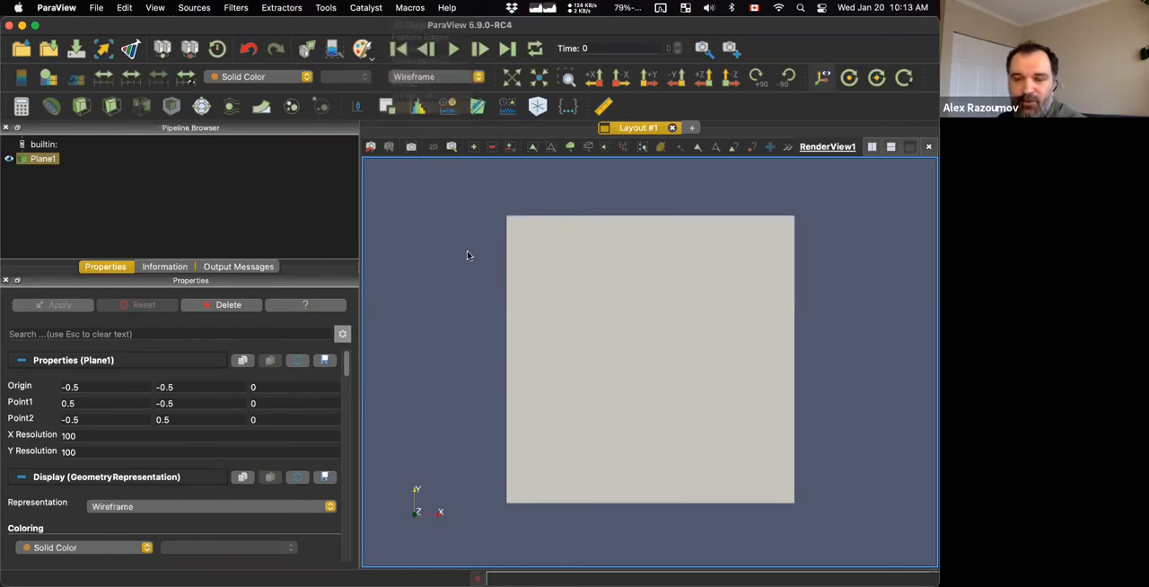
pyautogui.click(432, 149)
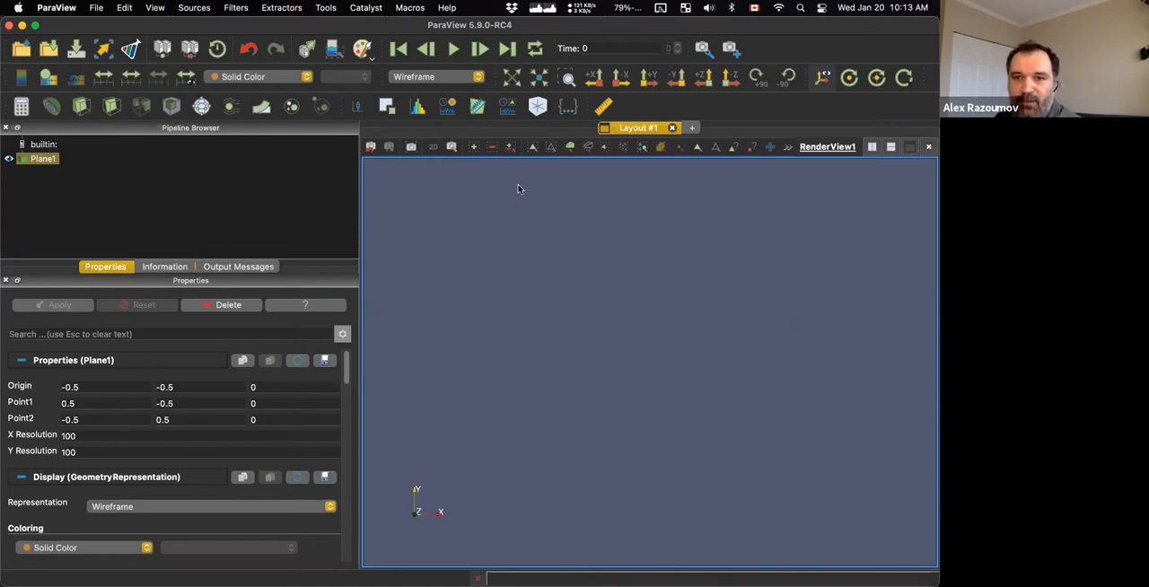
pyautogui.click(593, 77)
pyautogui.moveTo(611, 267); pyautogui.dragTo(593, 303)
# Consult the slide's instructions and add a Python Calculator filter to the plane.
pyautogui.press('super+Tab')
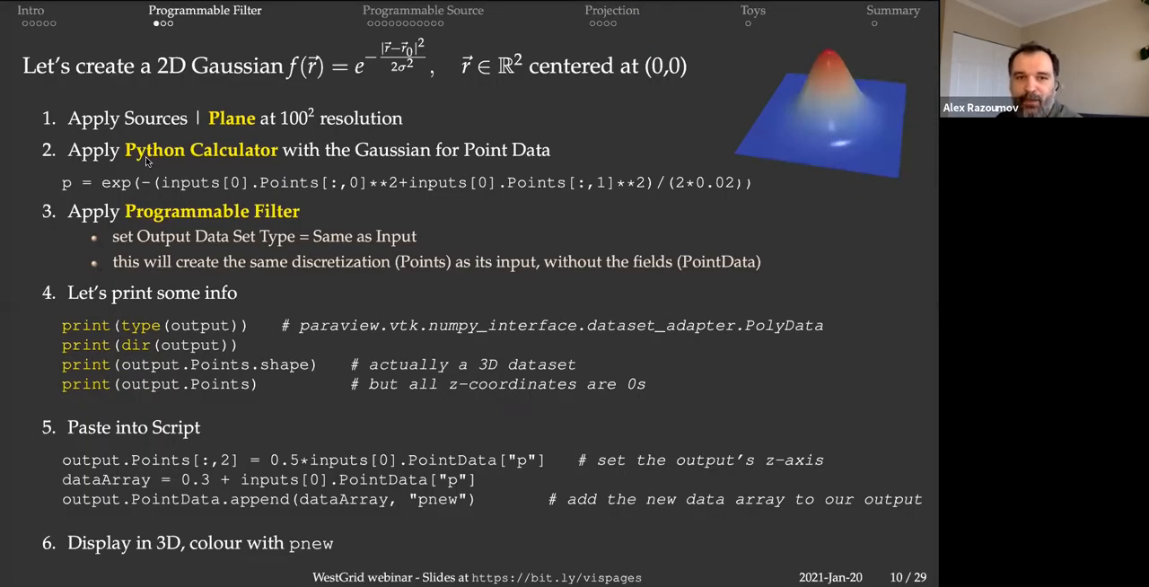
pyautogui.press('super+Tab')
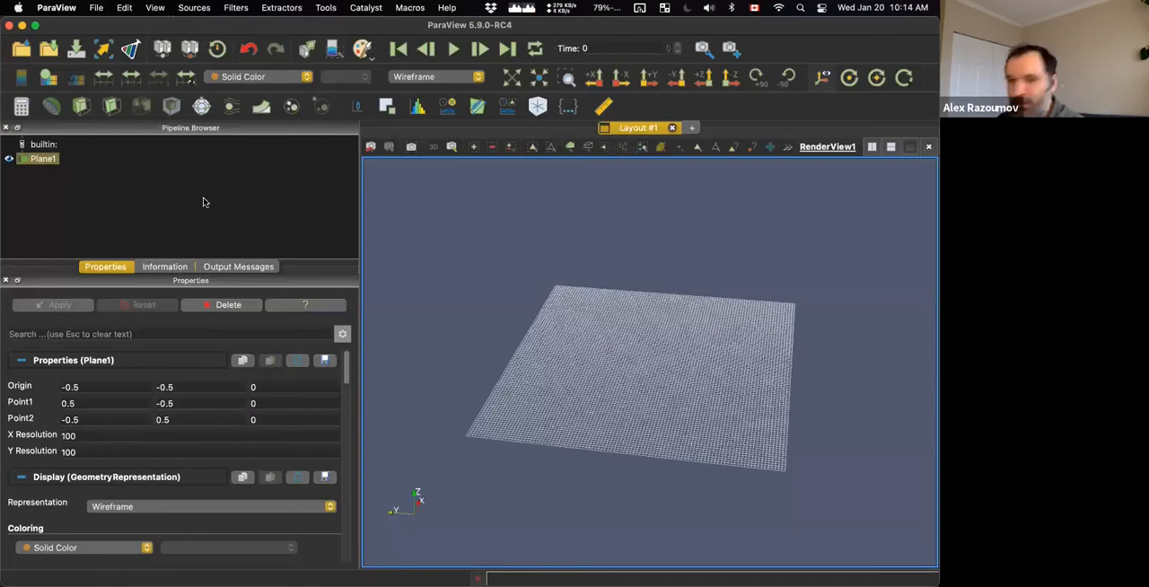
pyautogui.hotkey('alt', 'space')
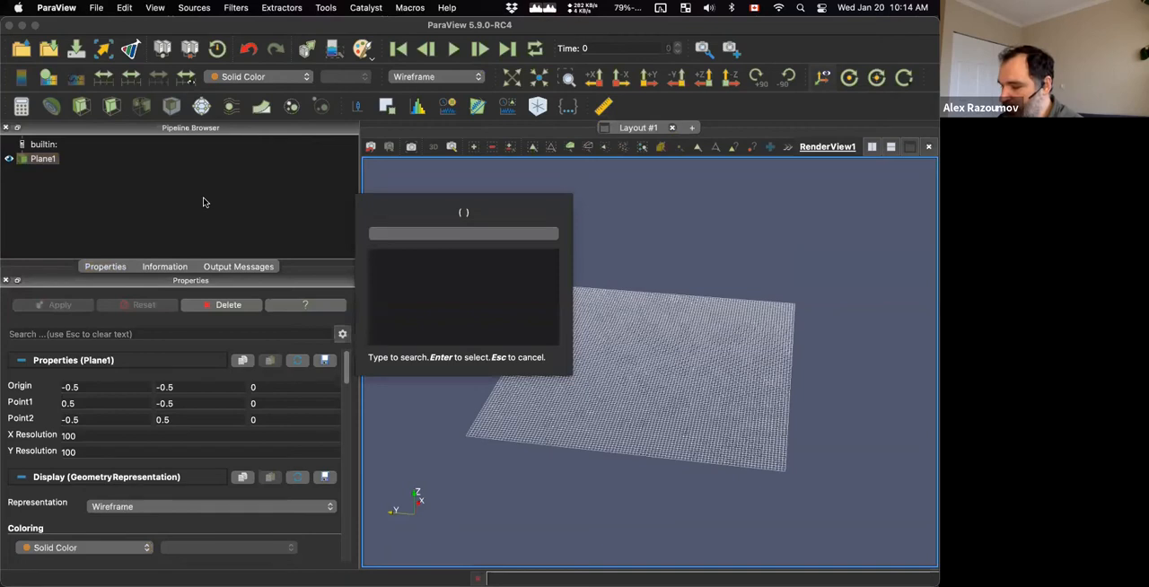
pyautogui.write('python')
pyautogui.press('Down')
pyautogui.press('Return')
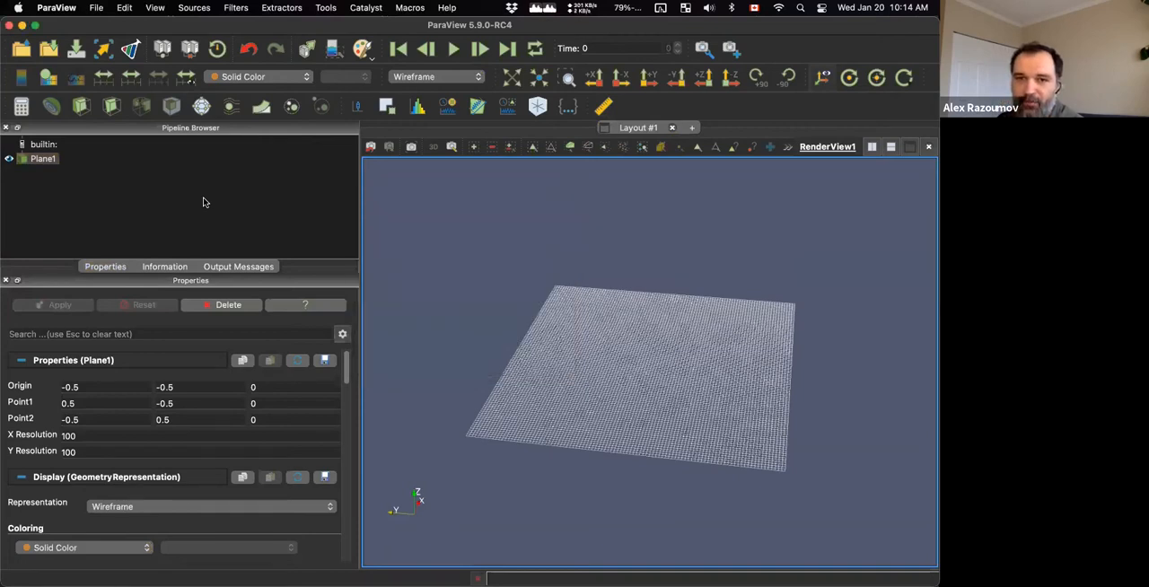
# Set the Python Calculator's array name to p and its expression to exp(-(inputs[0].Points[:,0]**2+inputs[0].Points[:,1]**2)/(2*0.02)), and apply it.
pyautogui.press('super+Tab')
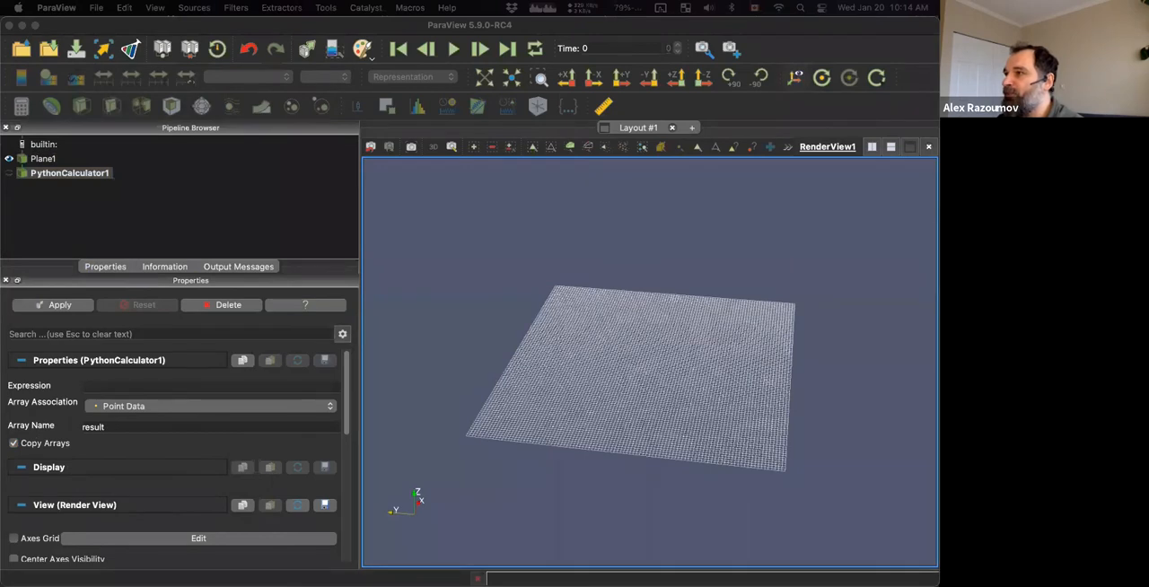
pyautogui.click(139, 427)
pyautogui.write('p')
pyautogui.click(160, 385)
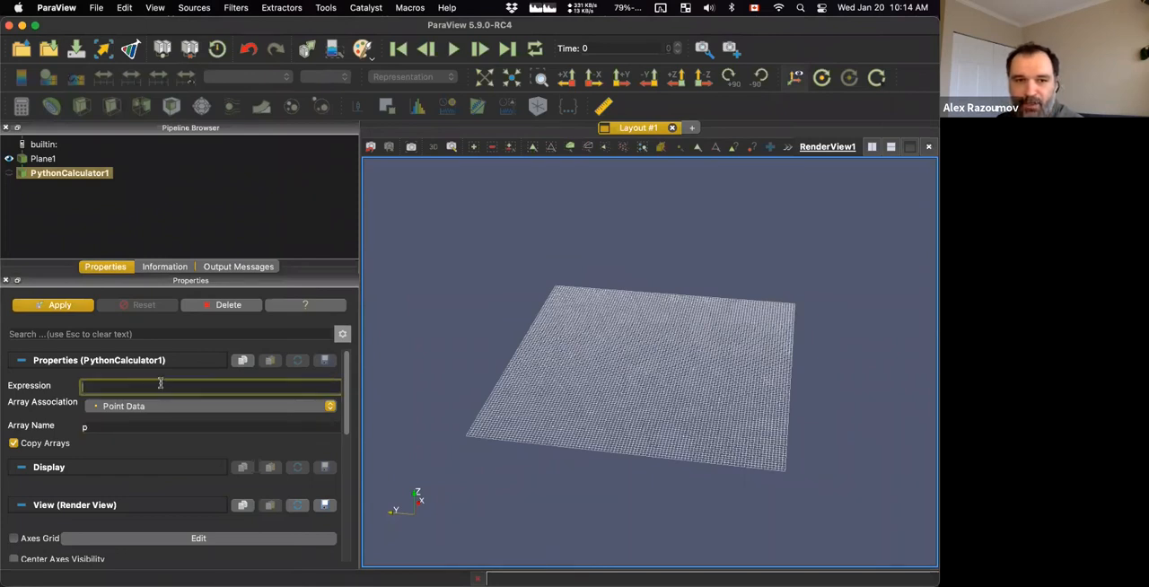
pyautogui.write('exp(-(inputs[0].Points[:,0]**2+inputs[0].Points[:,1]**2)/(2*0.02))')
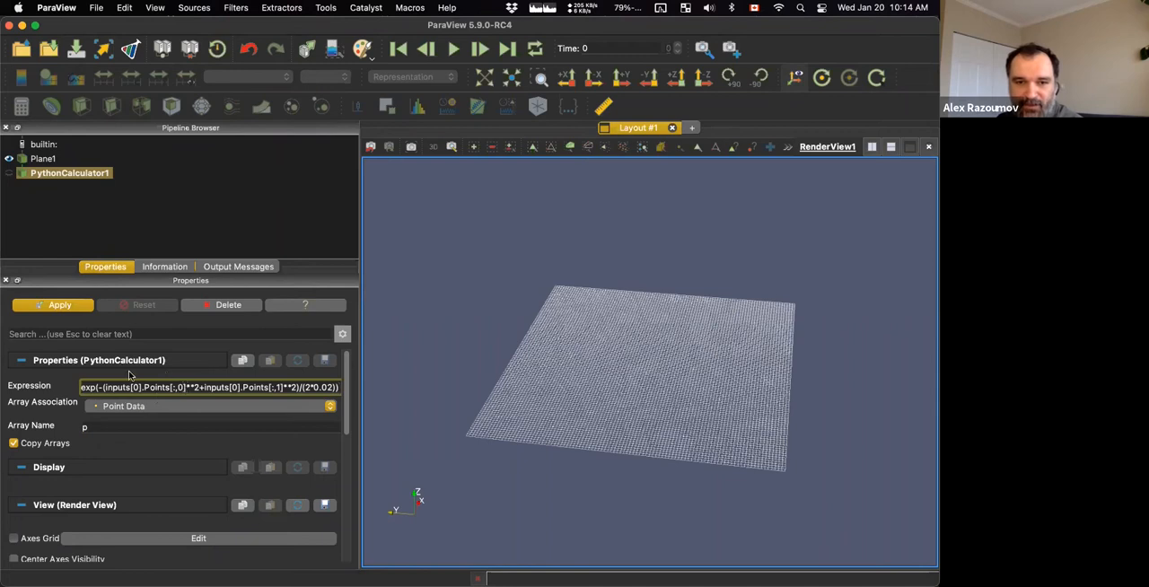
pyautogui.click(80, 309)
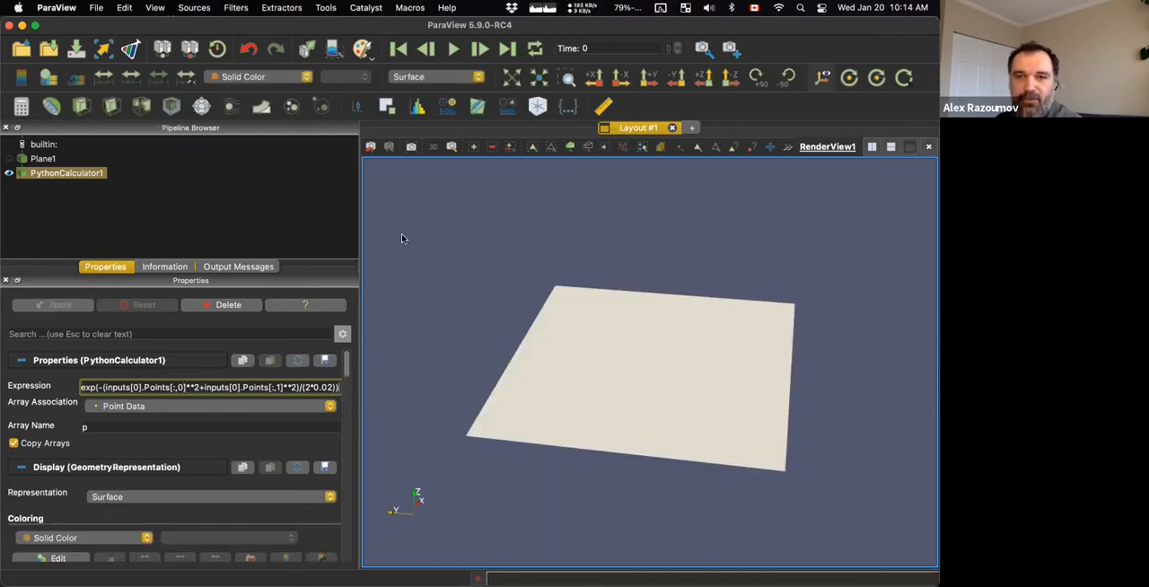
# Check the data arrays of the Python Calculator's output and colour its surface by p.
pyautogui.click(166, 267)
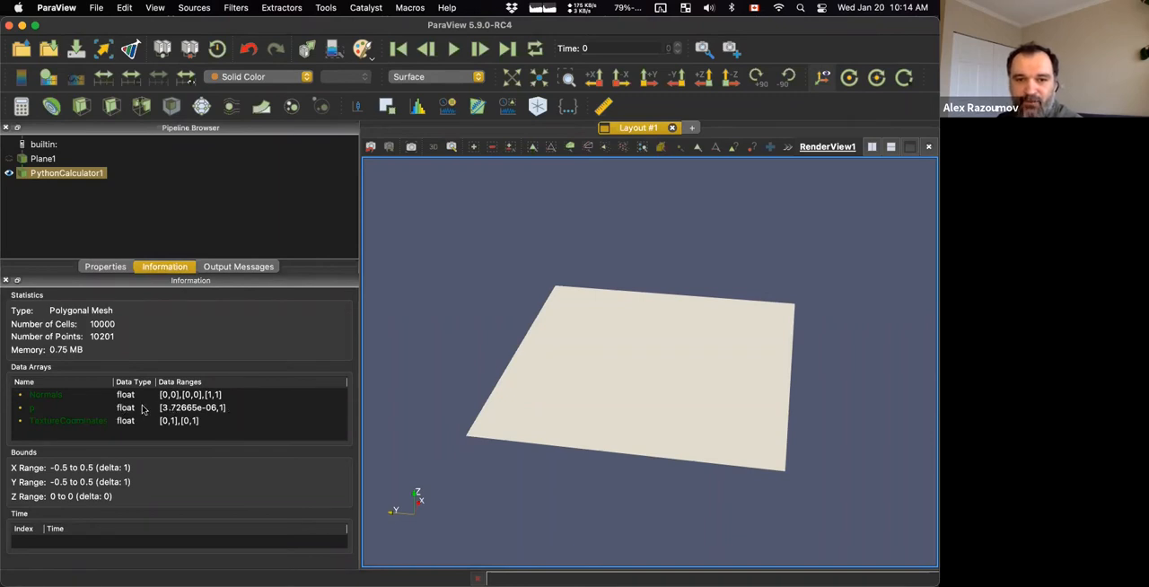
pyautogui.click(107, 267)
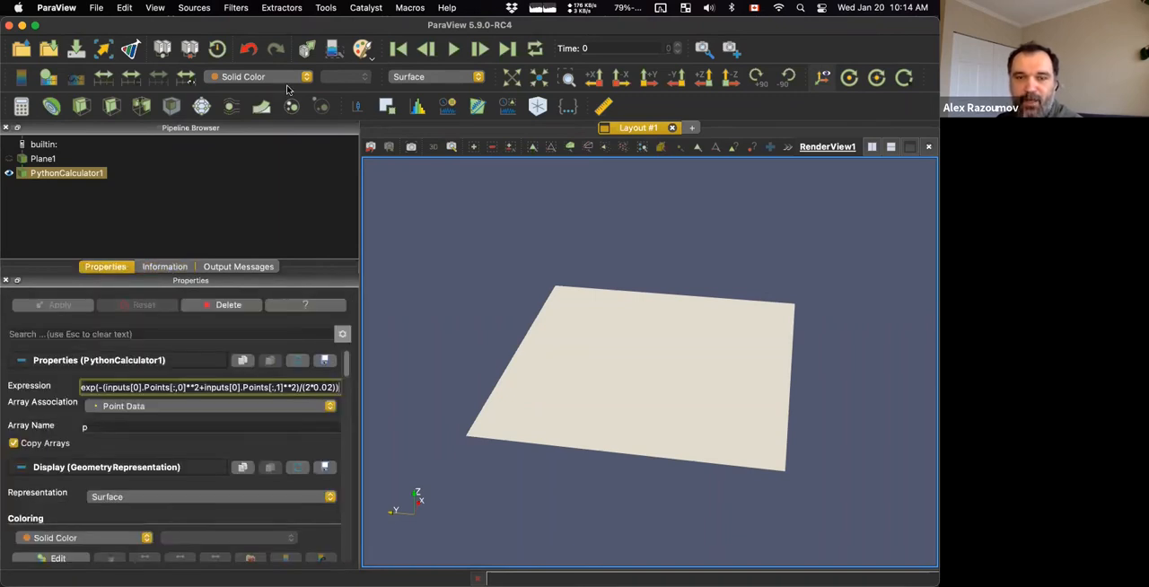
pyautogui.moveTo(504, 265); pyautogui.dragTo(505, 266)
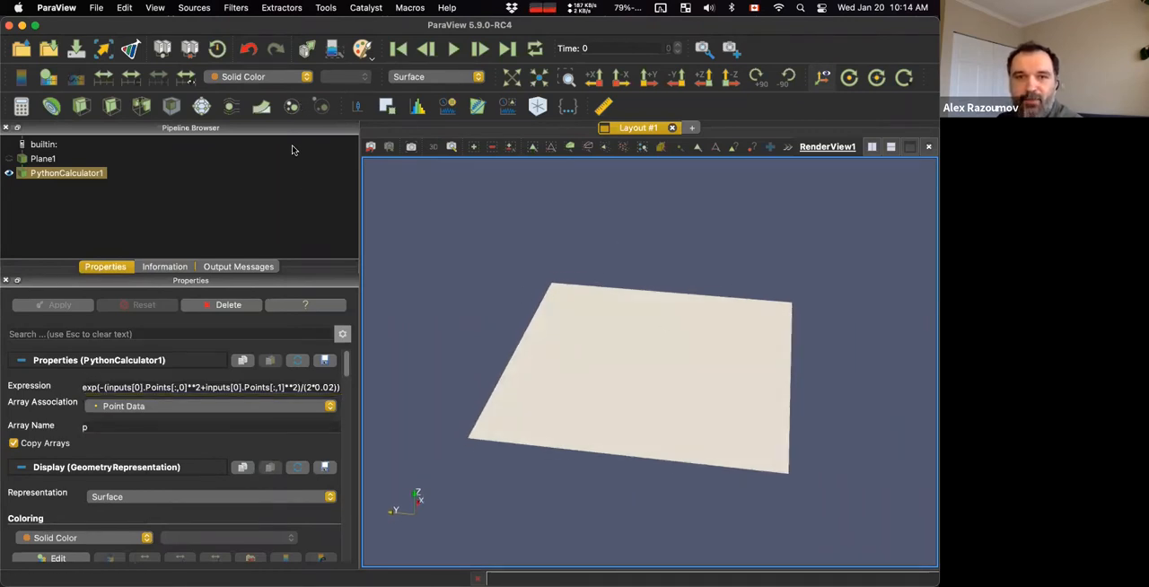
pyautogui.click(299, 79)
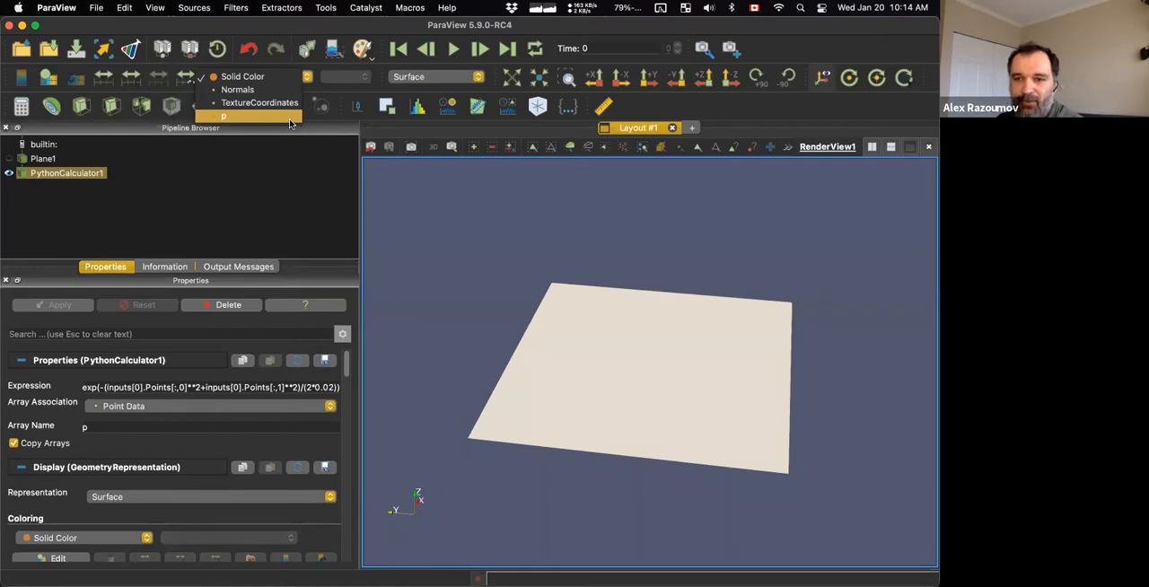
pyautogui.click(290, 117)
pyautogui.moveTo(467, 215); pyautogui.dragTo(437, 222)
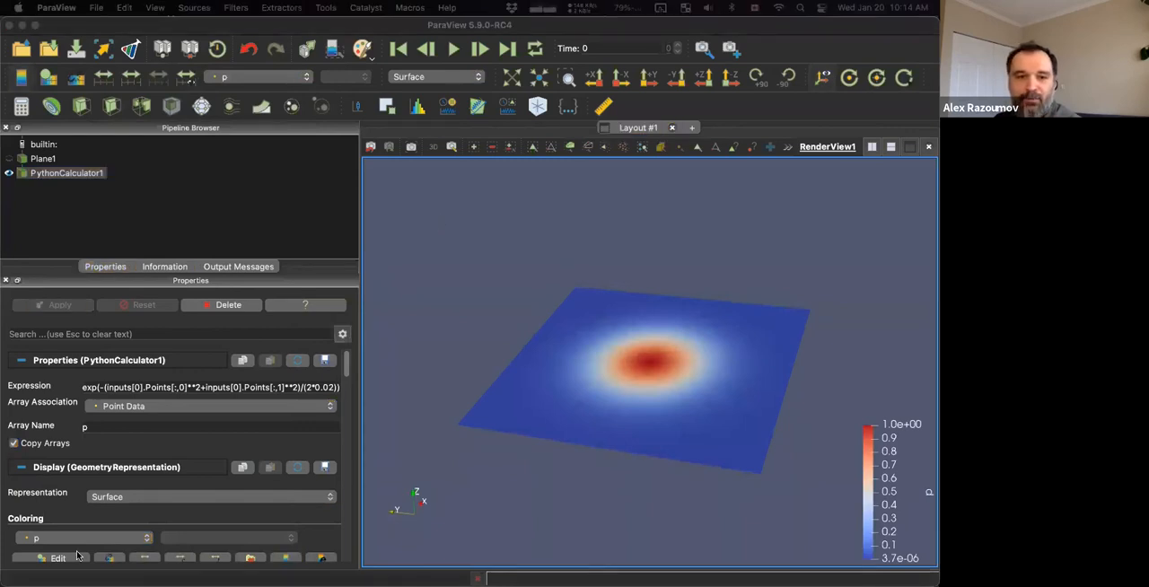
# Consult the slide's instructions, add a Programmable Filter to the Python Calculator's output, and show the filter's properties.
pyautogui.hotkey('ctrl', 'Up')
pyautogui.click(657, 318)
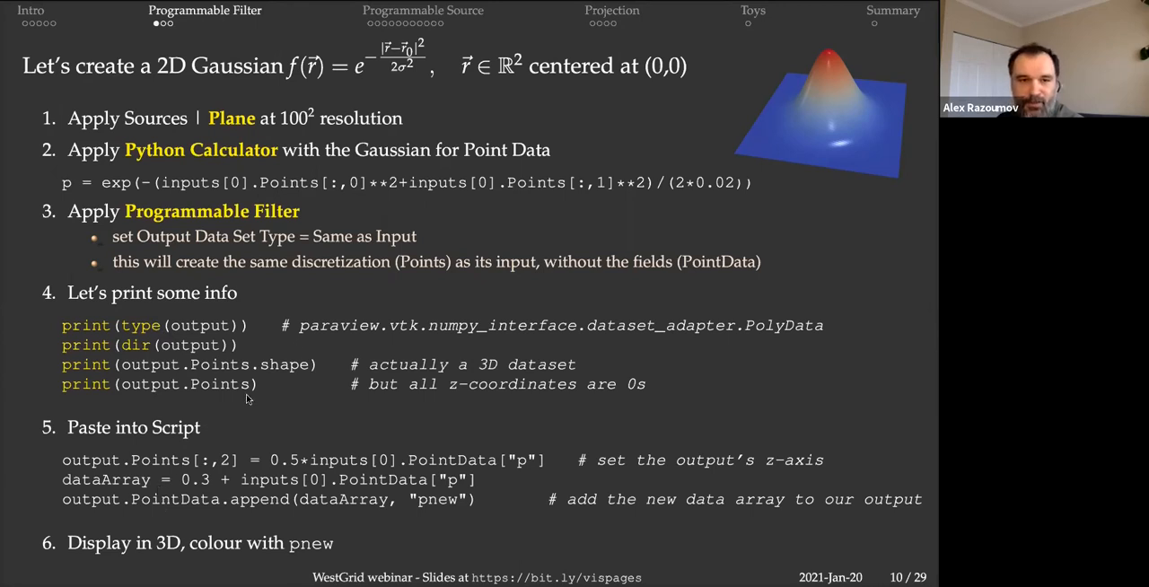
pyautogui.hotkey('ctrl', 'Up')
pyautogui.click(665, 253)
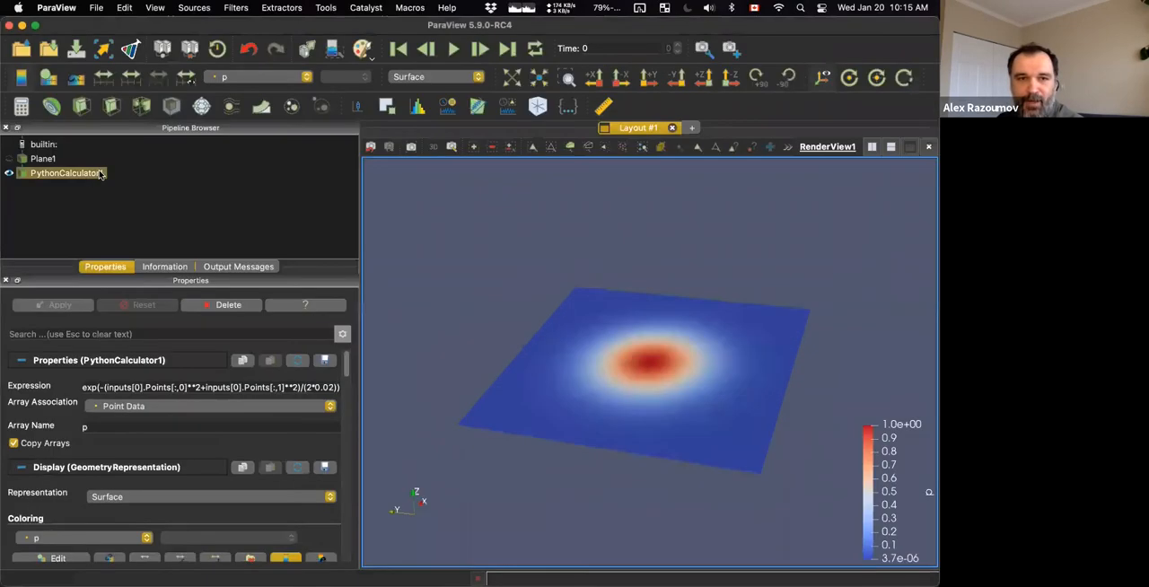
pyautogui.hotkey('alt', 'space')
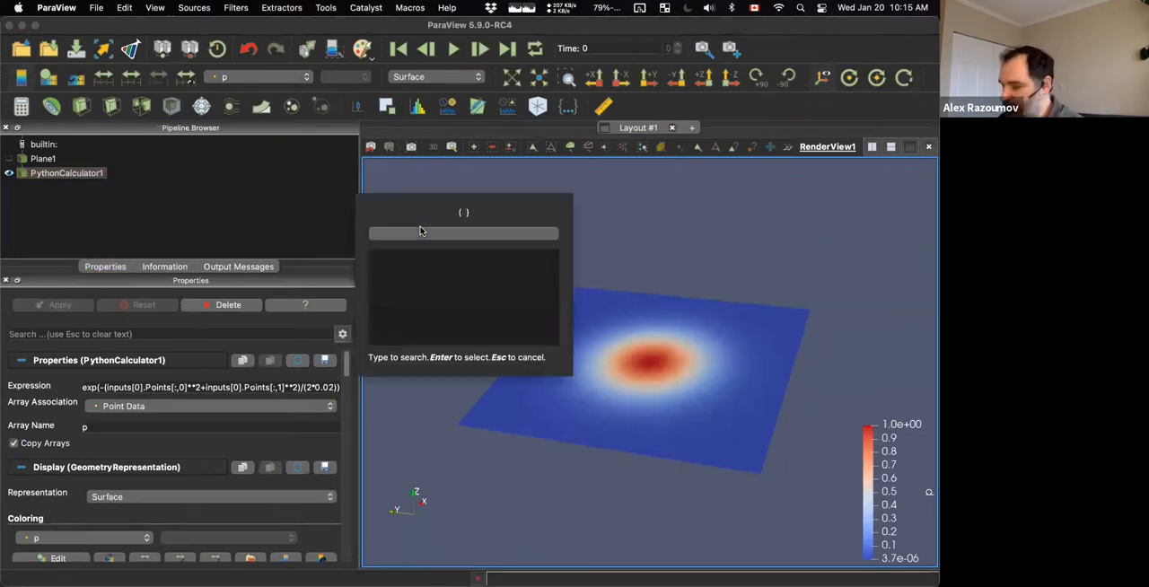
pyautogui.write('progra')
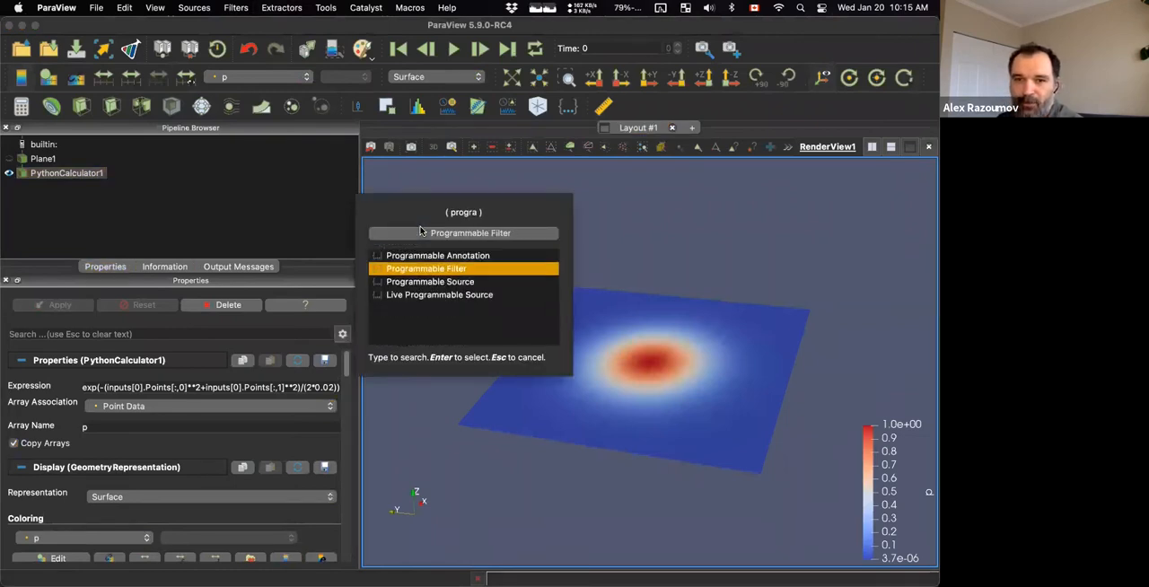
pyautogui.press('Return')
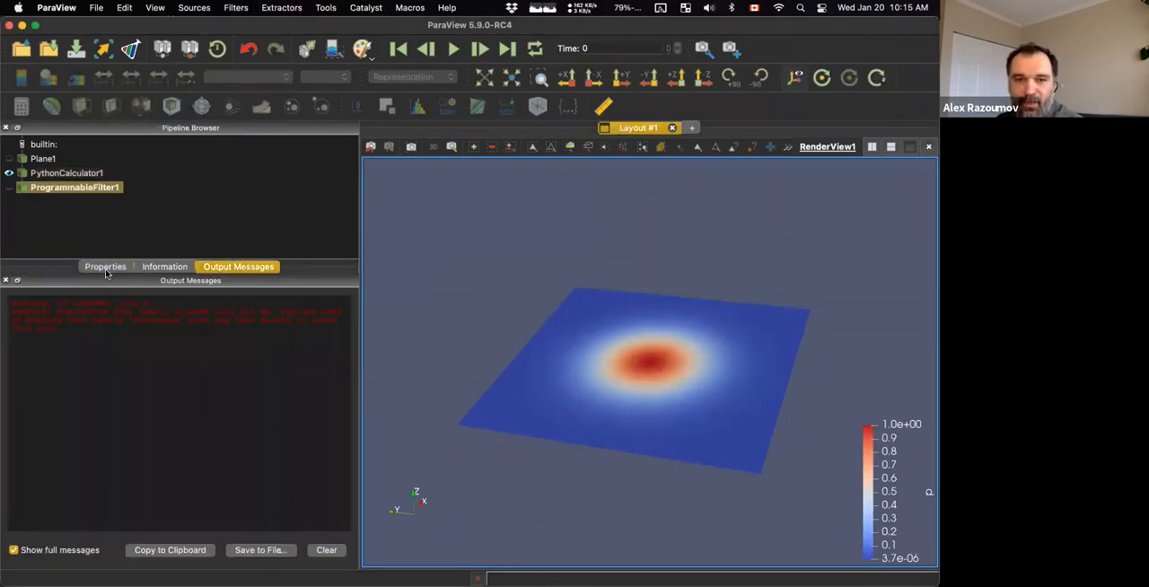
pyautogui.click(105, 268)
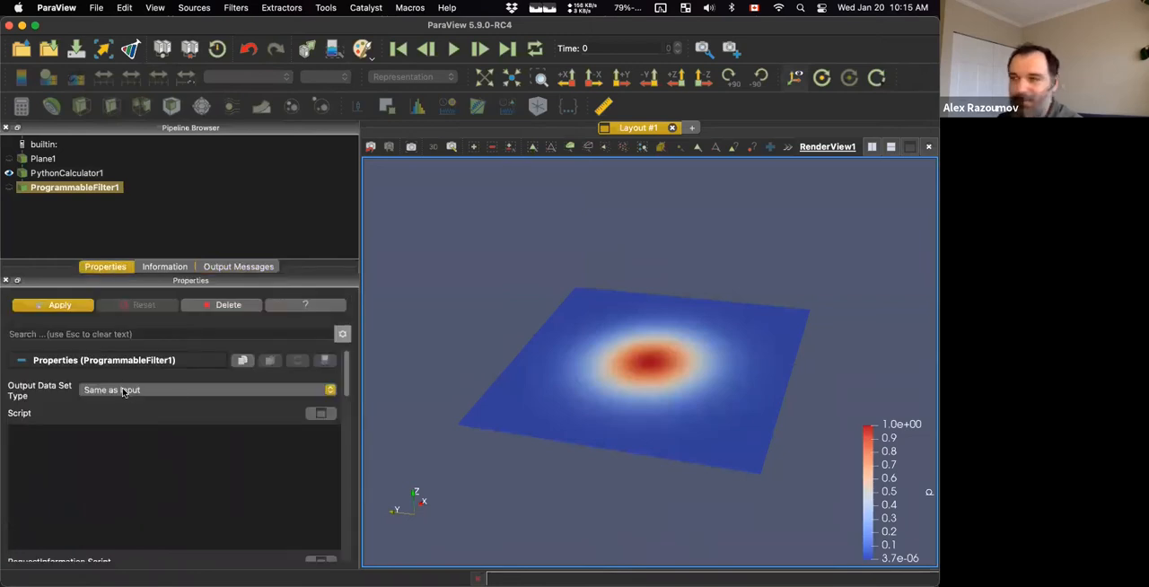
# Set the Programmable Filter's script to print(output.Points.shape), apply it, and view the printed output.
pyautogui.press('super+Tab')
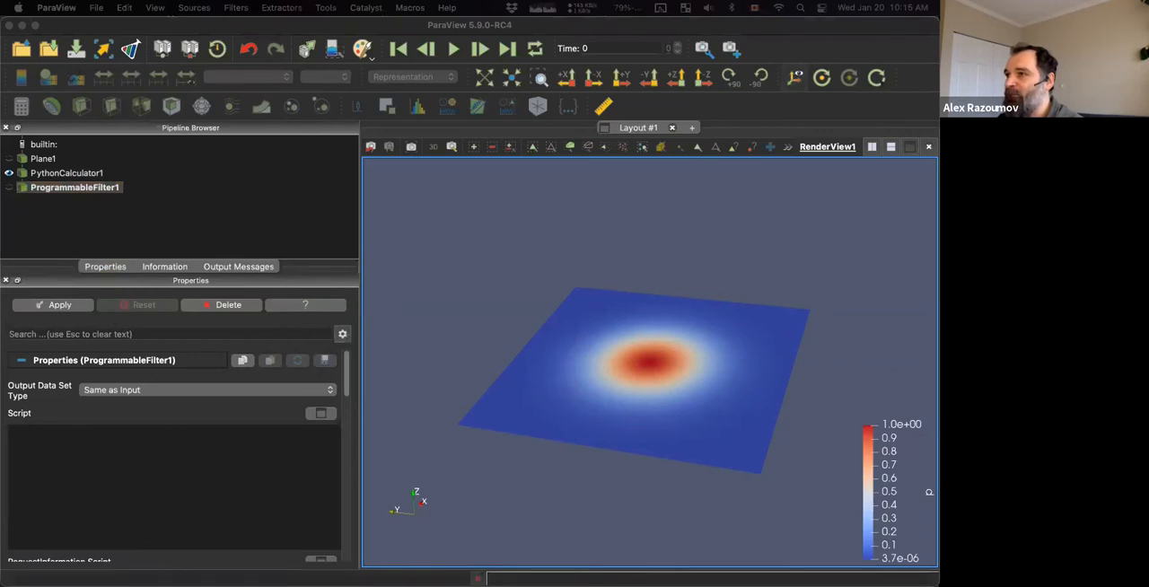
pyautogui.click(81, 495)
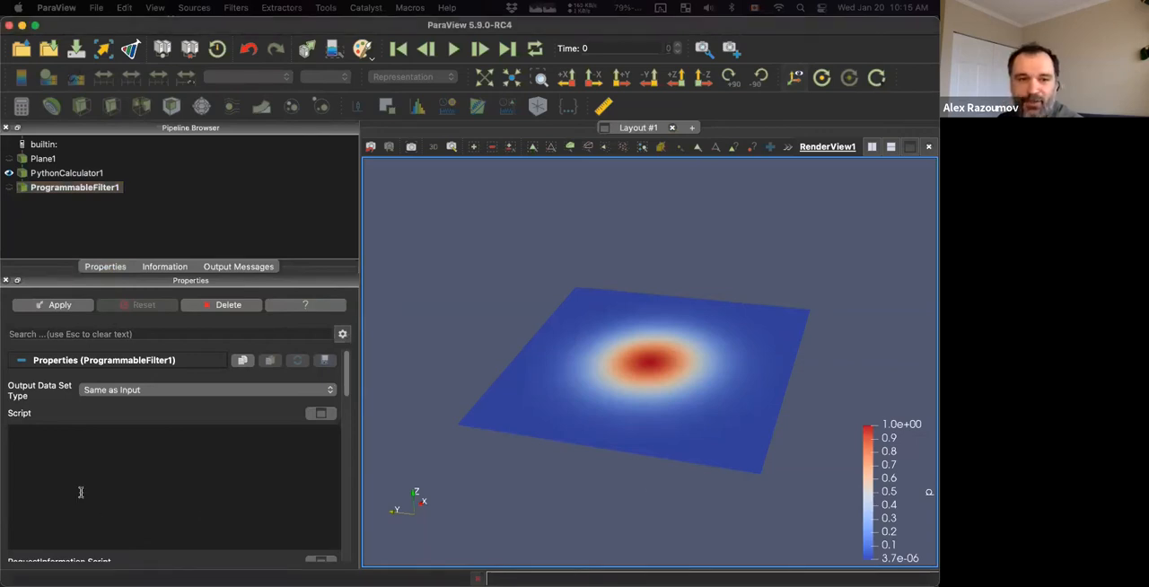
pyautogui.write('print(output.Points.shape)')
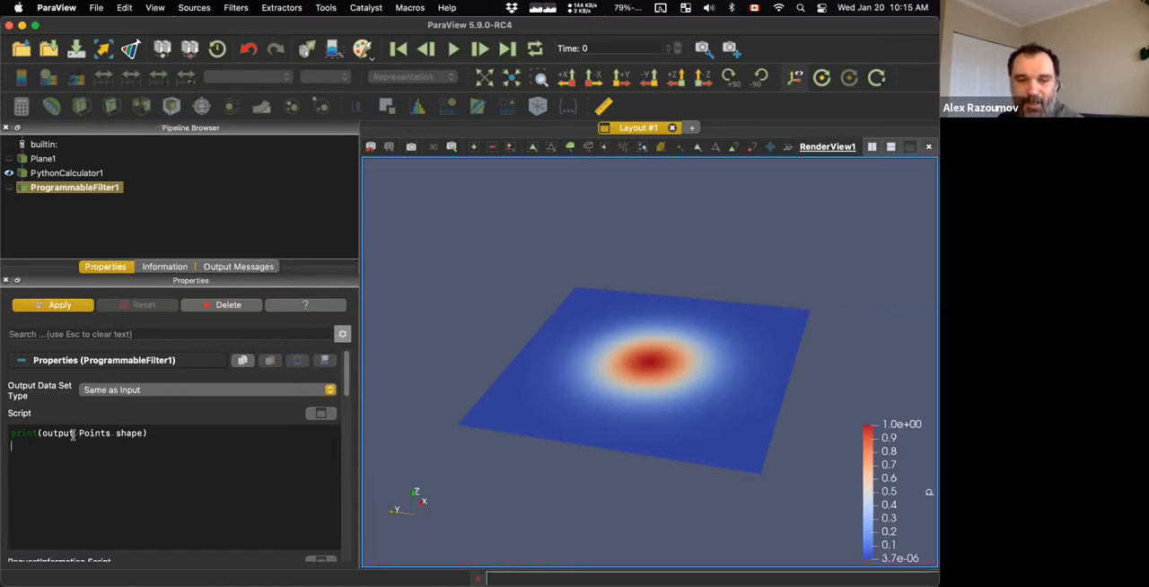
pyautogui.click(68, 306)
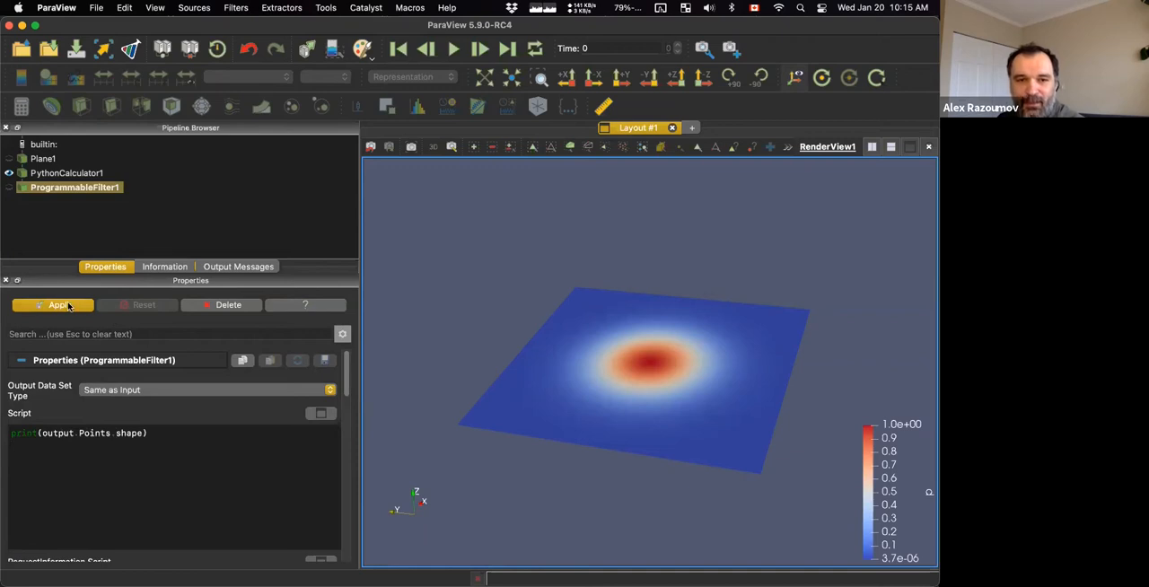
pyautogui.click(105, 267)
pyautogui.click(237, 266)
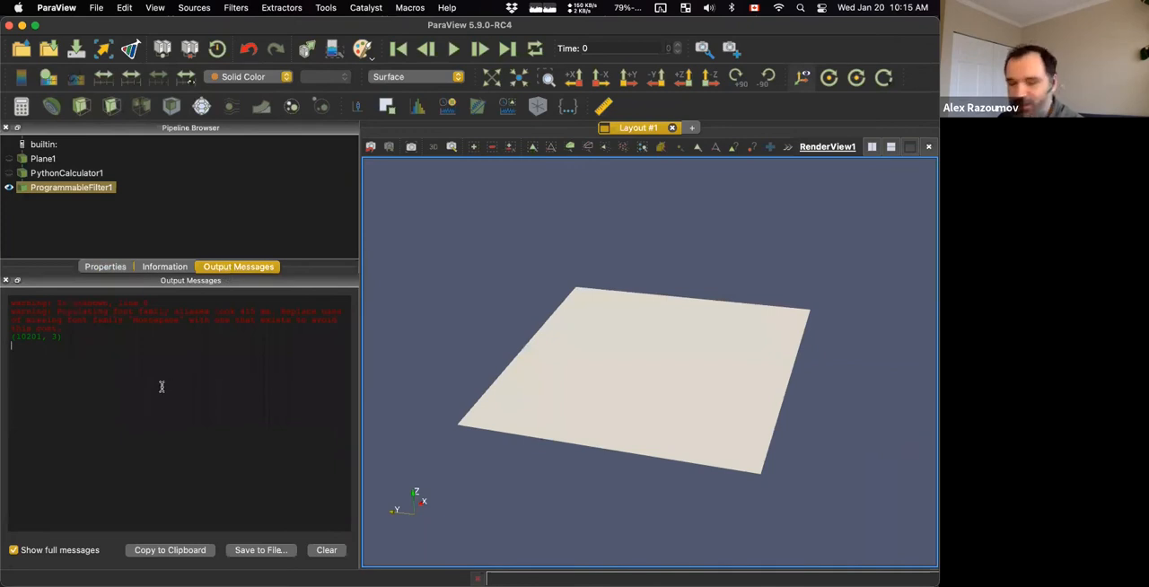
pyautogui.click(31, 346)
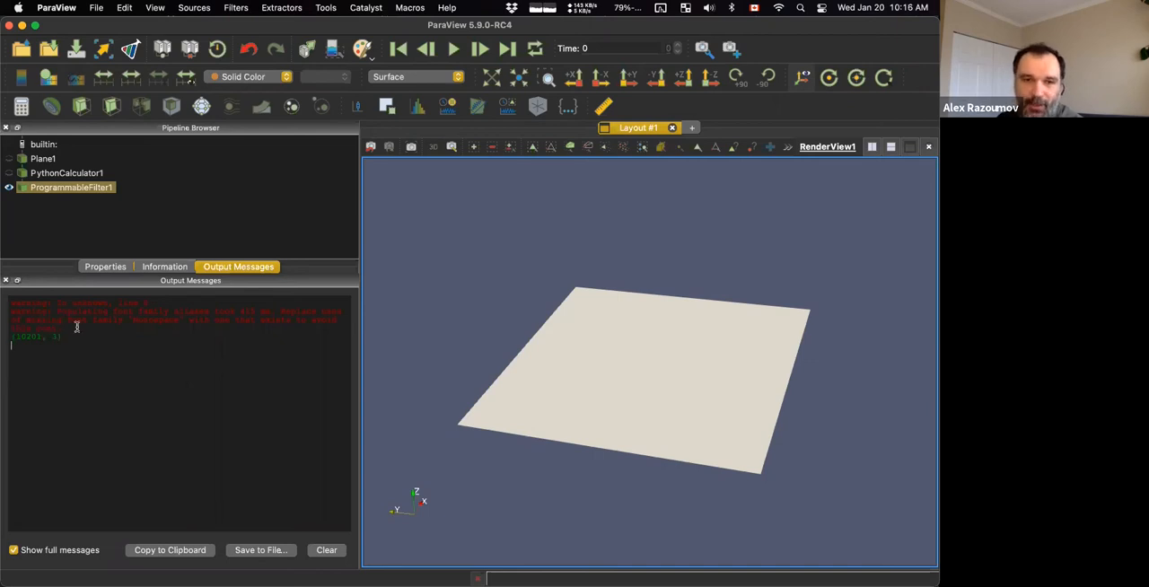
# Change the Programmable Filter's script to print(output.Points) and apply it to print the point coordinates.
pyautogui.click(105, 266)
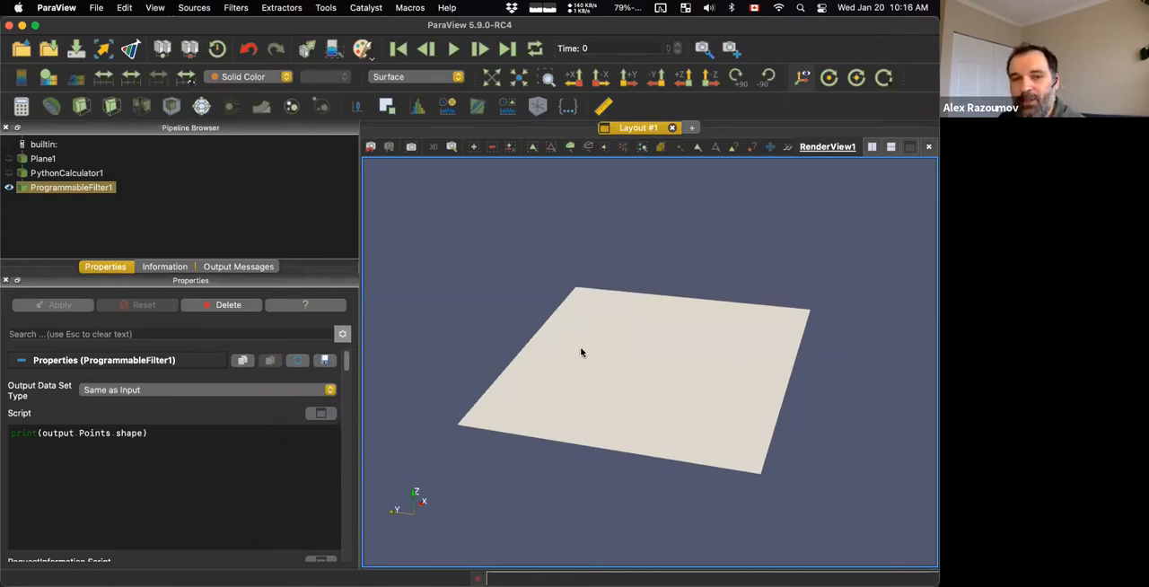
pyautogui.doubleClick(130, 432)
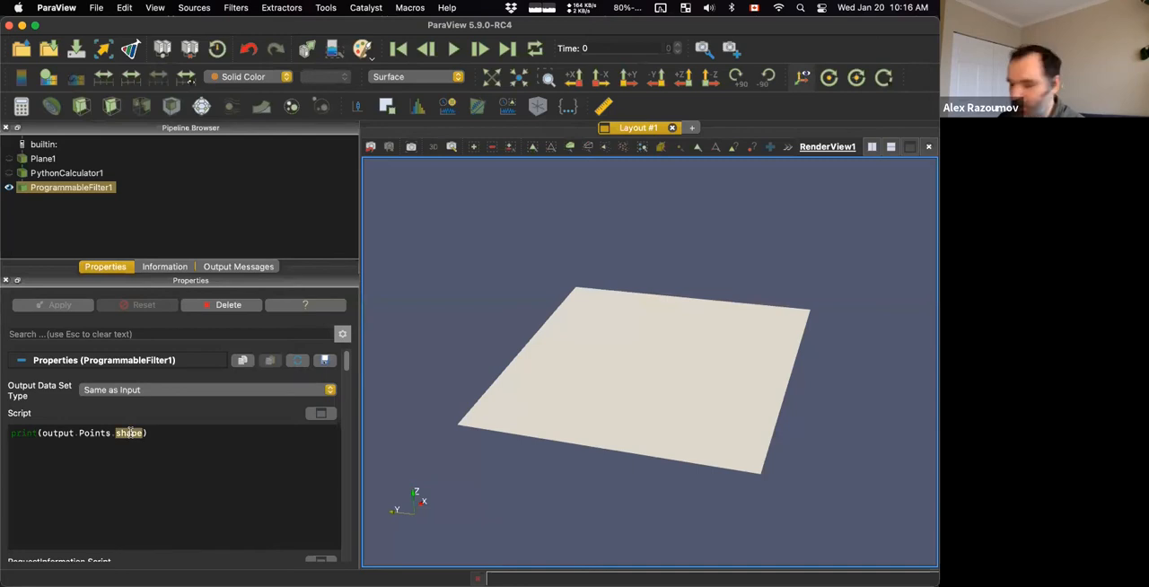
pyautogui.press('BackSpace')
pyautogui.press('BackSpace')
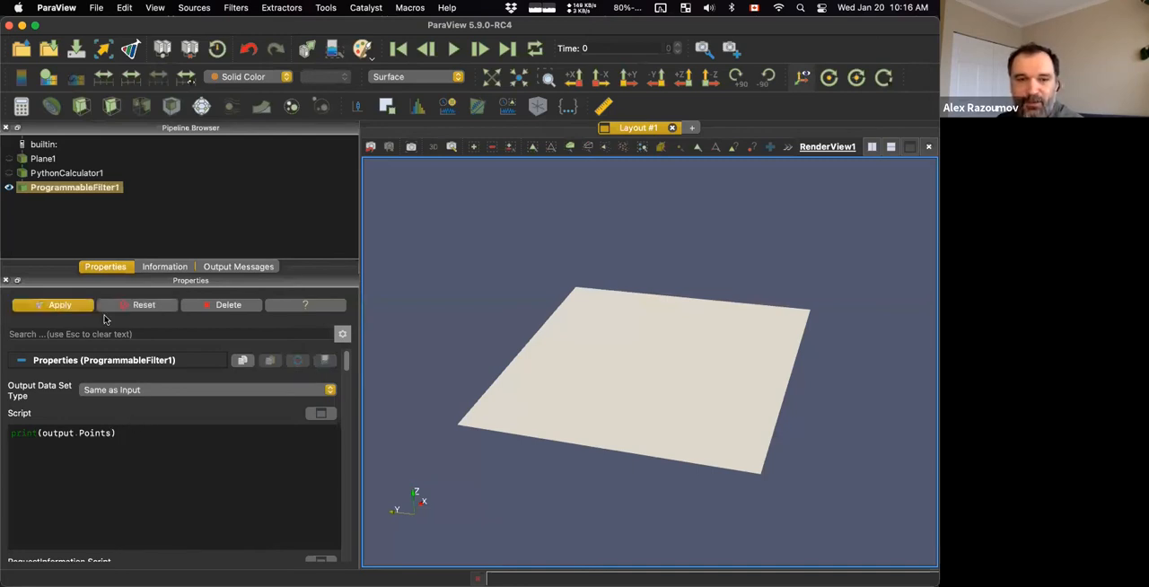
pyautogui.click(59, 306)
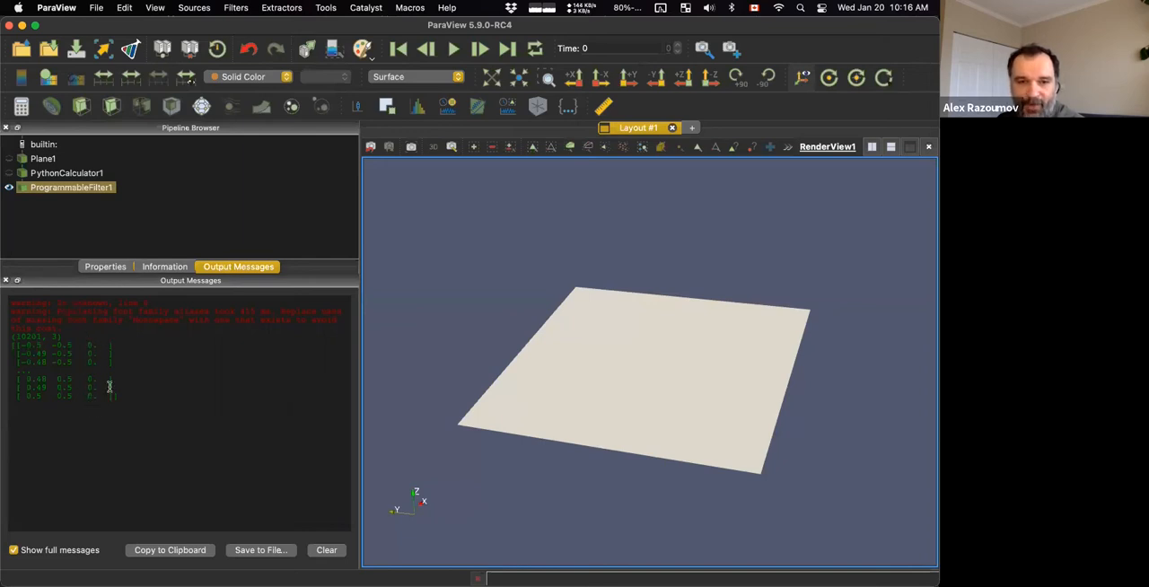
# Comment out the print line in the Programmable Filter's script and remove the two-line exp() assignment of output.Points[:,2] below it.
pyautogui.click(104, 267)
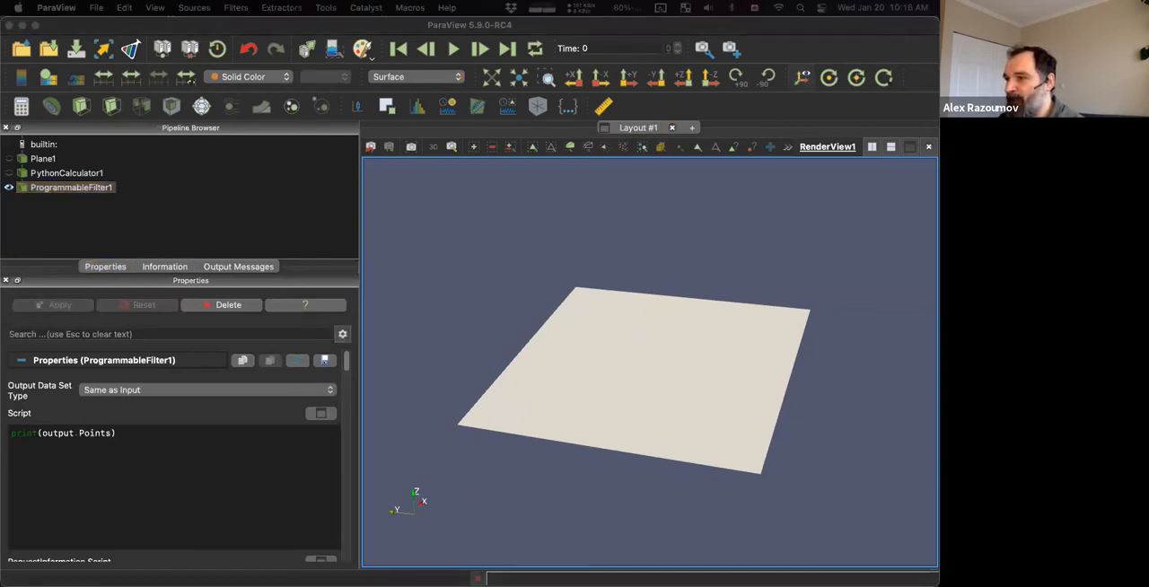
pyautogui.click(220, 501)
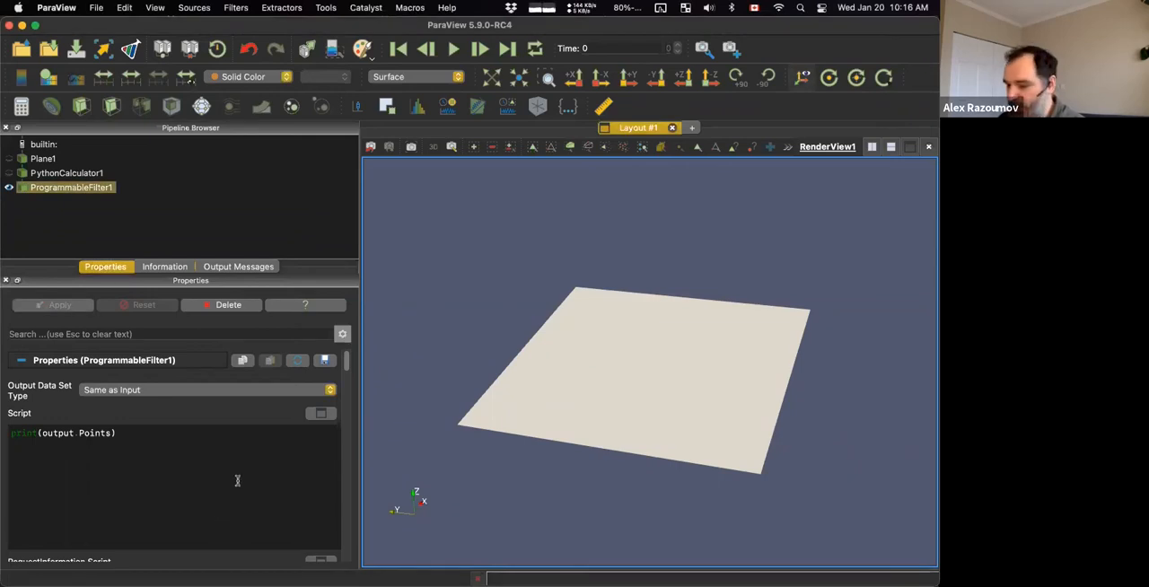
pyautogui.write('#')
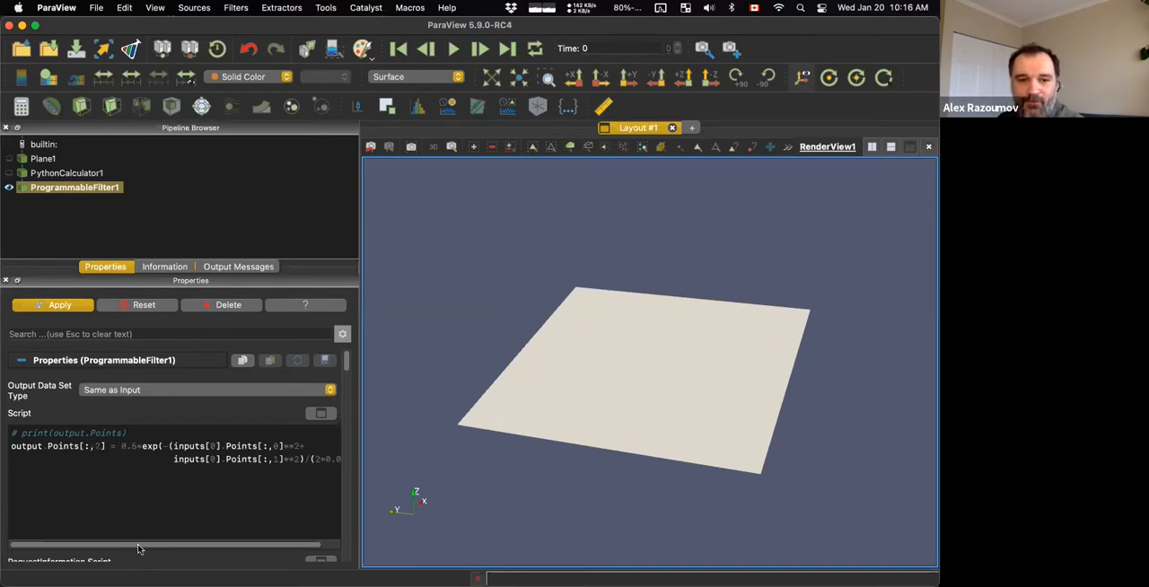
pyautogui.moveTo(142, 545)
pyautogui.mouseDown()
pyautogui.moveTo(169, 545)
pyautogui.moveTo(147, 545)
pyautogui.mouseUp()
pyautogui.tripleClick(48, 447)
pyautogui.hotkey('shift', 'Down')
pyautogui.press('BackSpace')
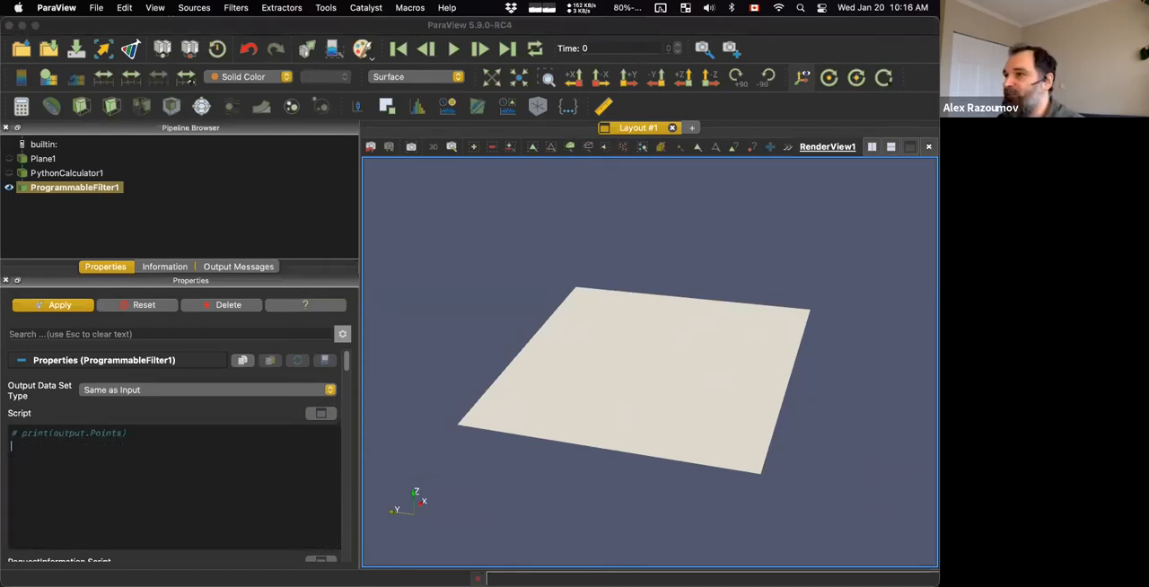
# Add the line output.Points[:,2] = 0.5*inputs[0].PointData["p"] to the script below the commented print line.
pyautogui.click(153, 467)
pyautogui.press('super+v')
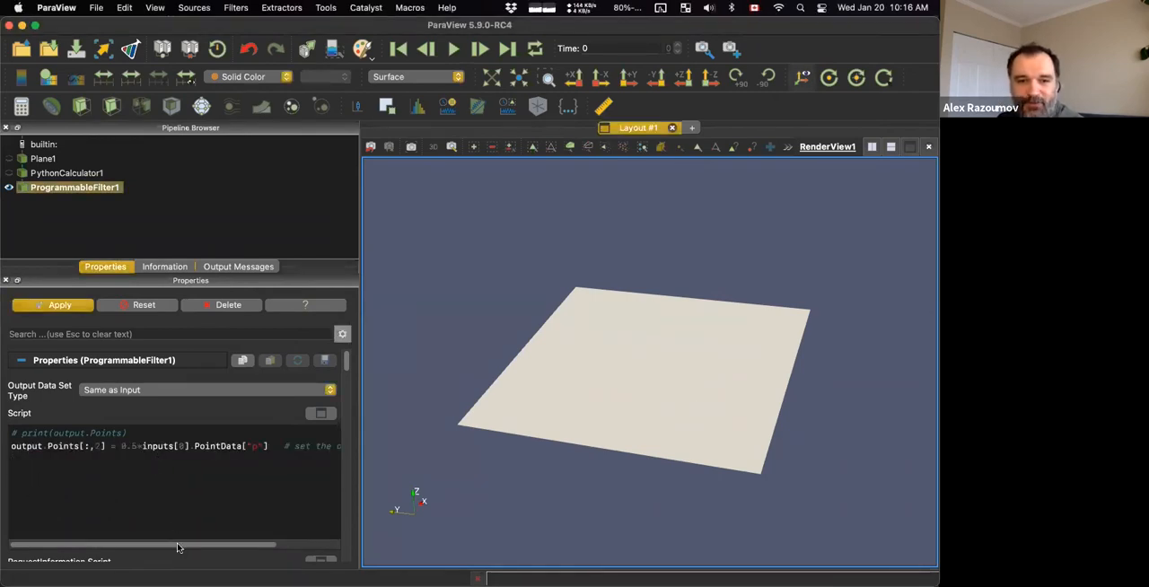
pyautogui.moveTo(177, 546); pyautogui.dragTo(194, 546)
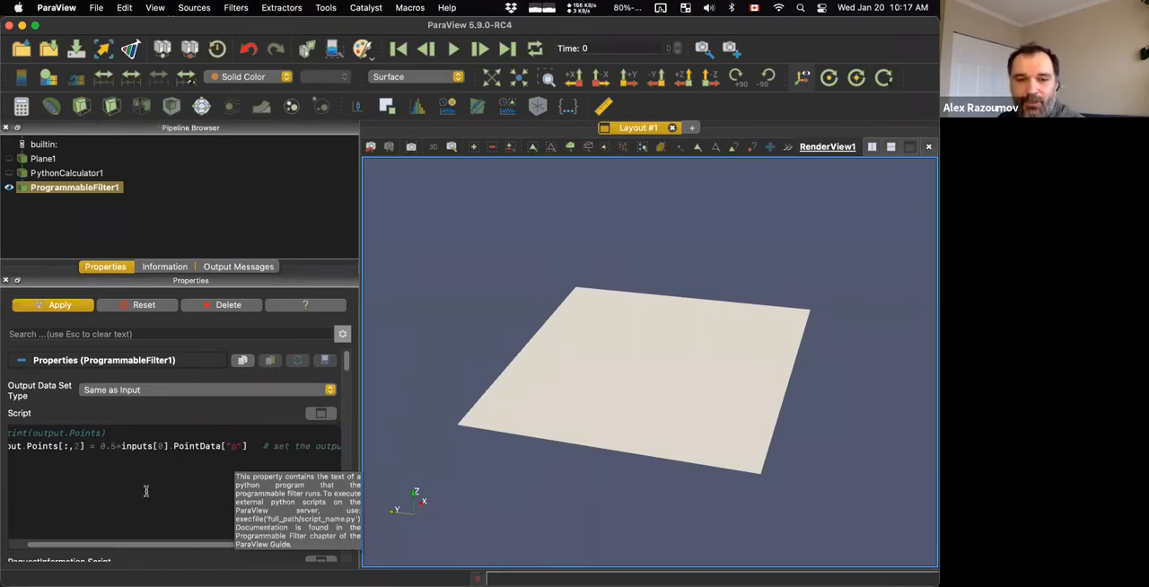
pyautogui.moveTo(99, 549); pyautogui.dragTo(56, 550)
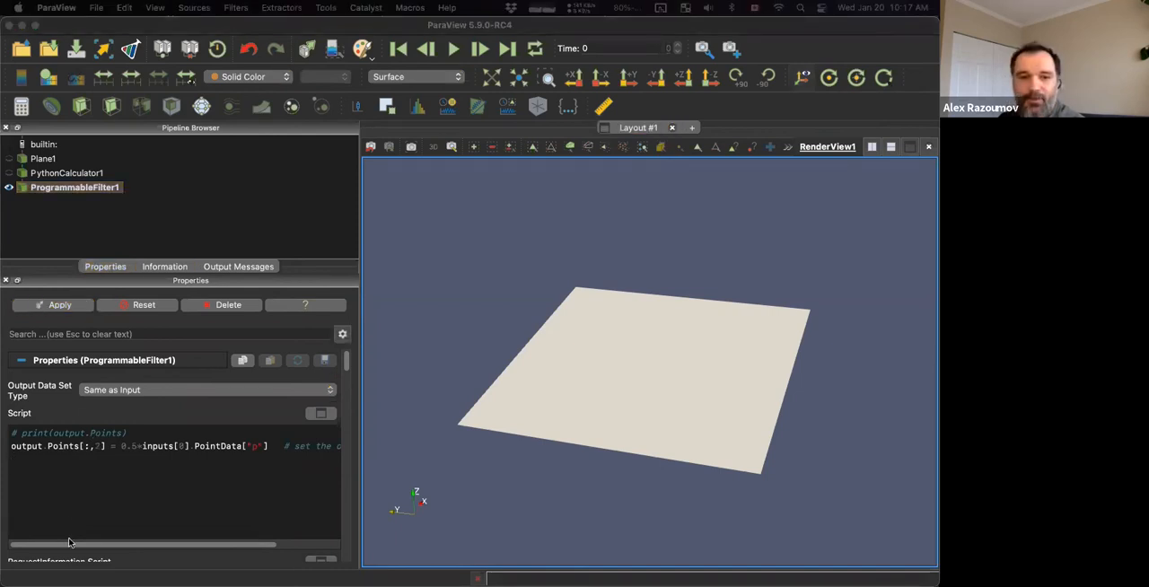
# Add dataArray = 0.3 + inputs[0].PointData["p"] and output.PointData.append(dataArray, "pnew") to the script and apply it.
pyautogui.click(69, 506)
pyautogui.write('dataArray = 0.3 * inputs[0].PointData["p"]')
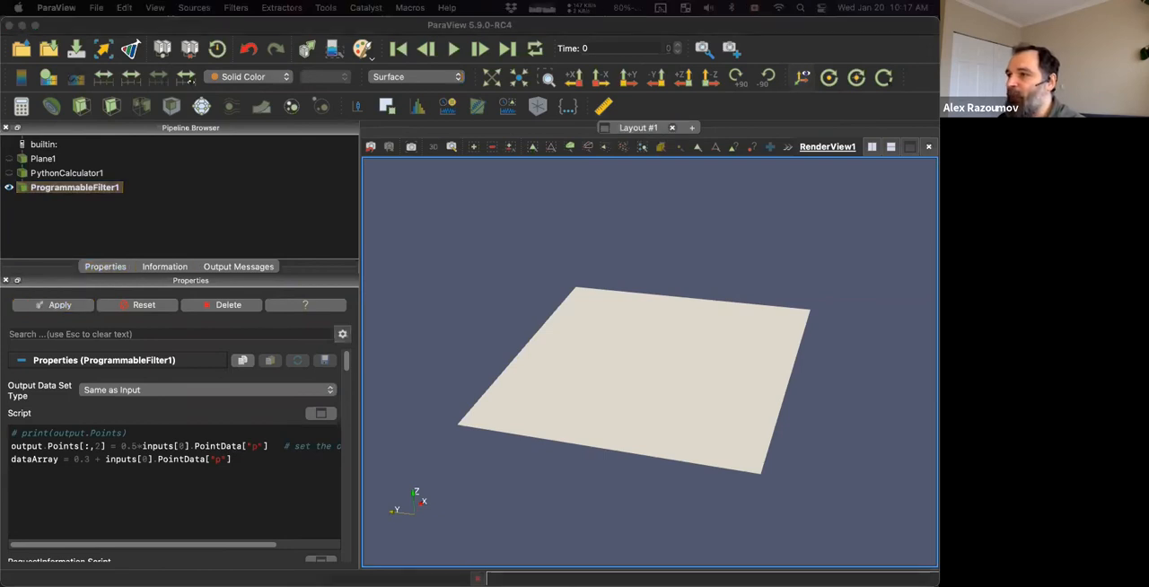
pyautogui.click(154, 497)
pyautogui.press('super+v')
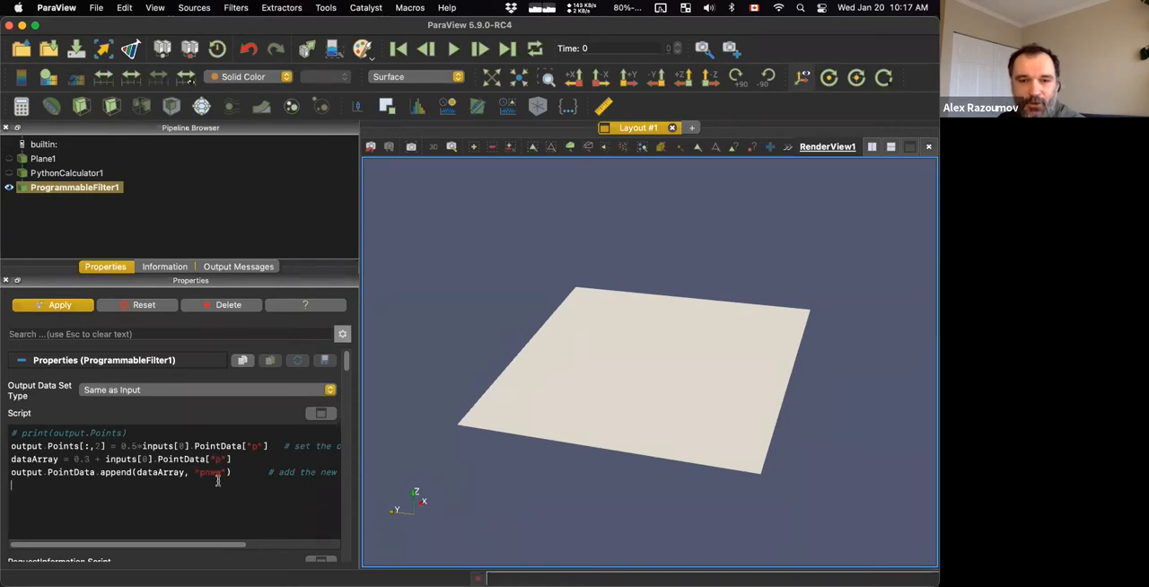
pyautogui.click(75, 306)
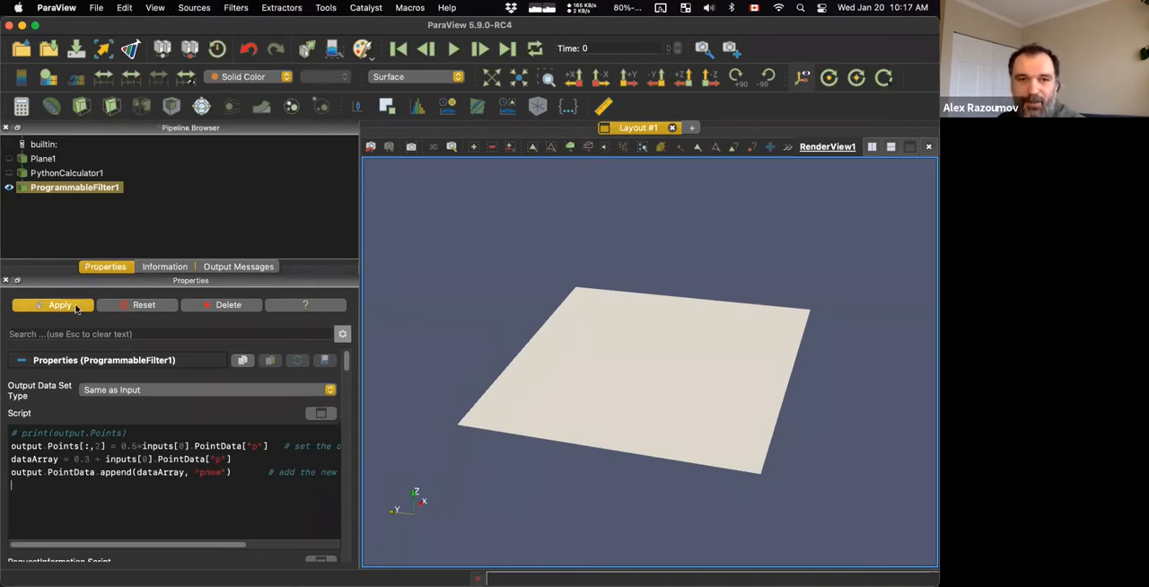
pyautogui.moveTo(454, 281)
pyautogui.mouseDown()
pyautogui.moveTo(470, 241)
pyautogui.moveTo(447, 272)
pyautogui.mouseUp()
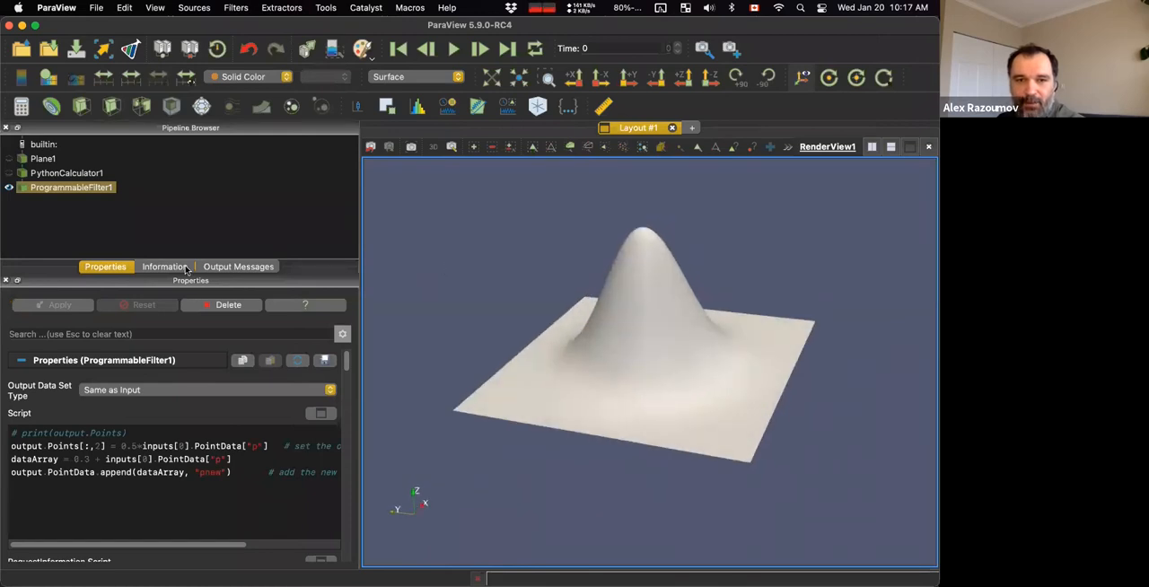
# Check the data arrays of the Programmable Filter's output and colour its surface by pnew.
pyautogui.click(164, 267)
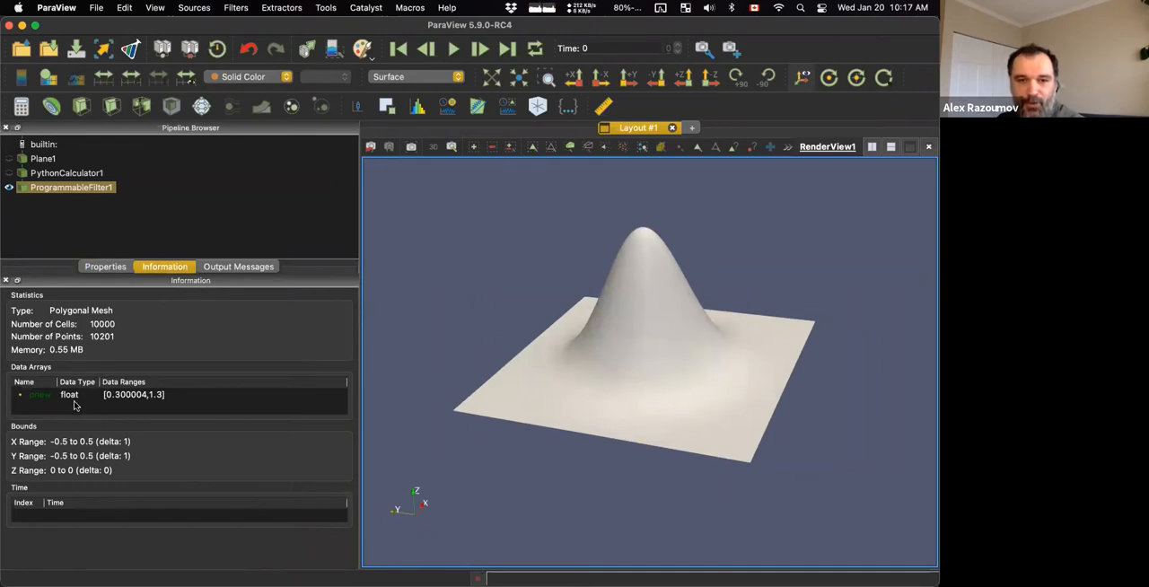
pyautogui.click(106, 266)
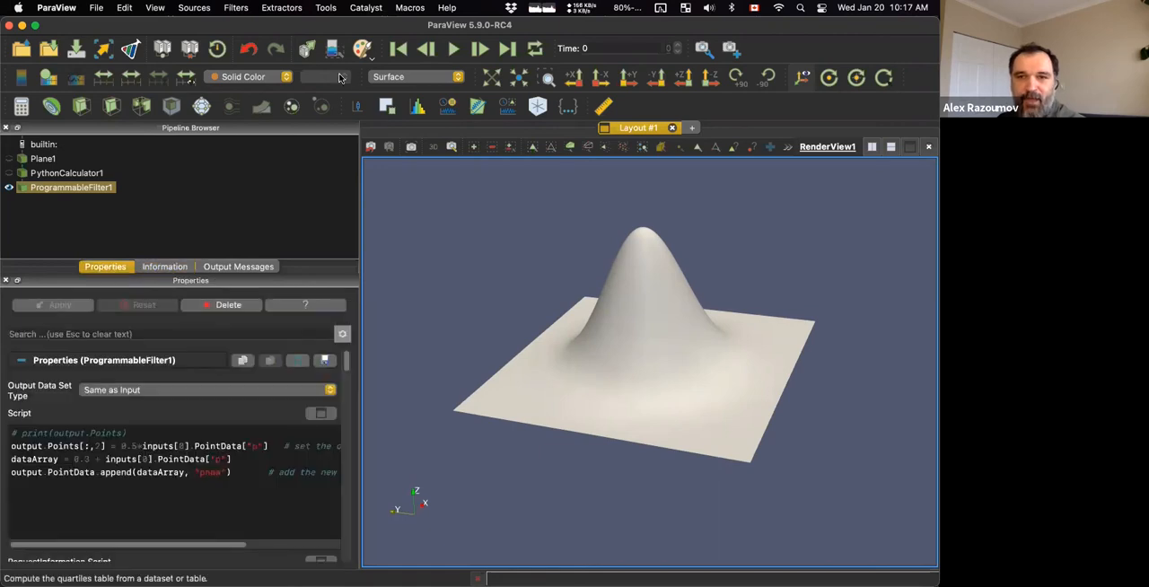
pyautogui.click(258, 79)
pyautogui.click(259, 93)
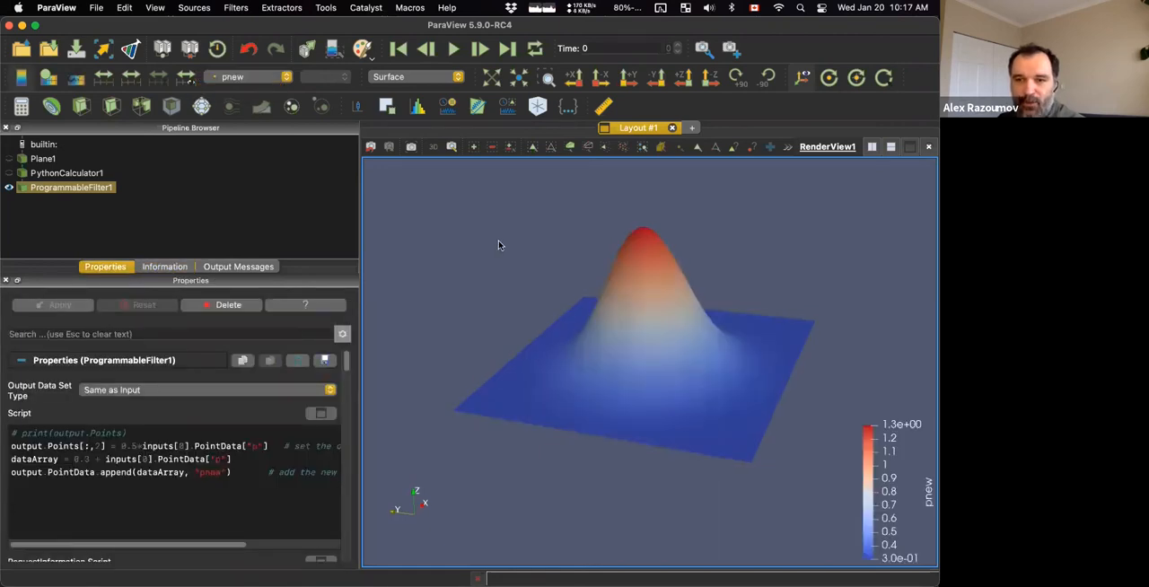
# Display the Programmable Filter's output as a wireframe and inspect the mesh in the 3D view.
pyautogui.click(422, 77)
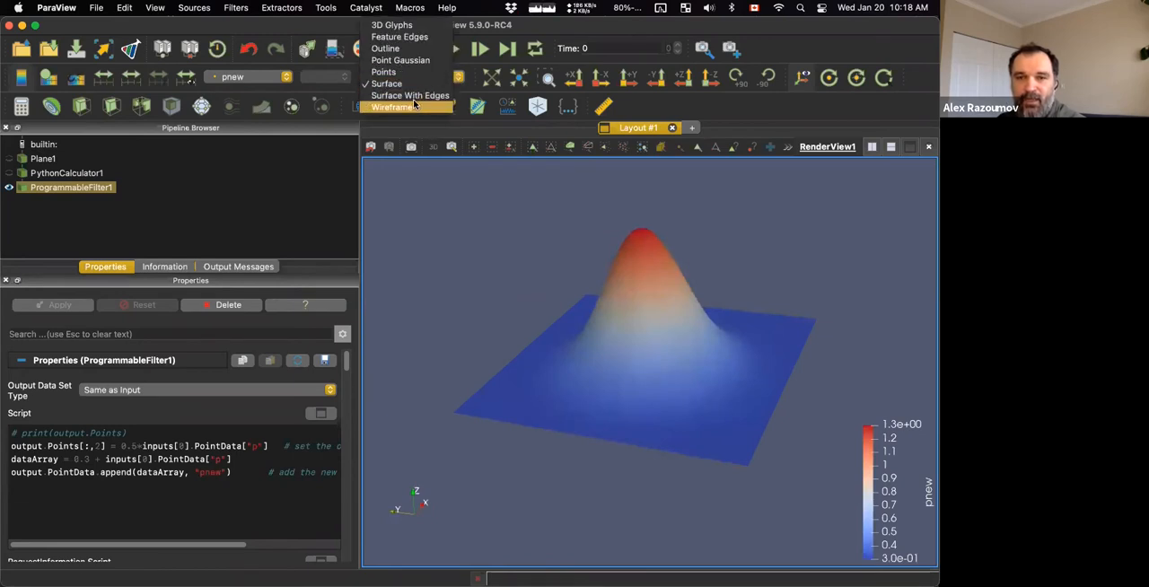
pyautogui.click(414, 105)
pyautogui.moveTo(476, 193); pyautogui.dragTo(481, 232)
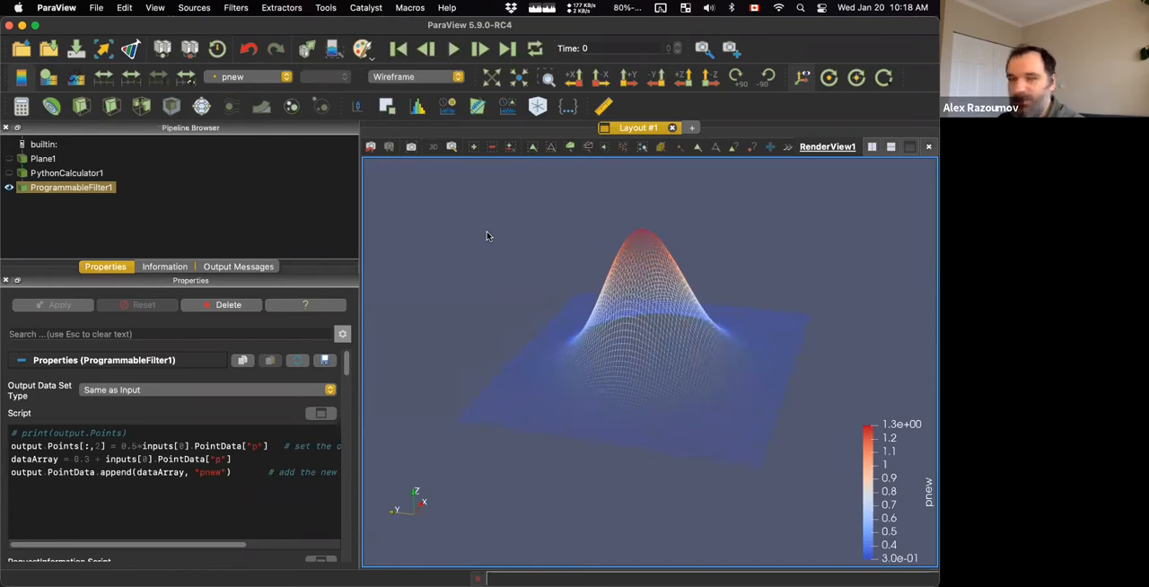
# Switch to the slides in Skim and advance to the next Programmable Filter slide.
pyautogui.hotkey('ctrl', 'Up')
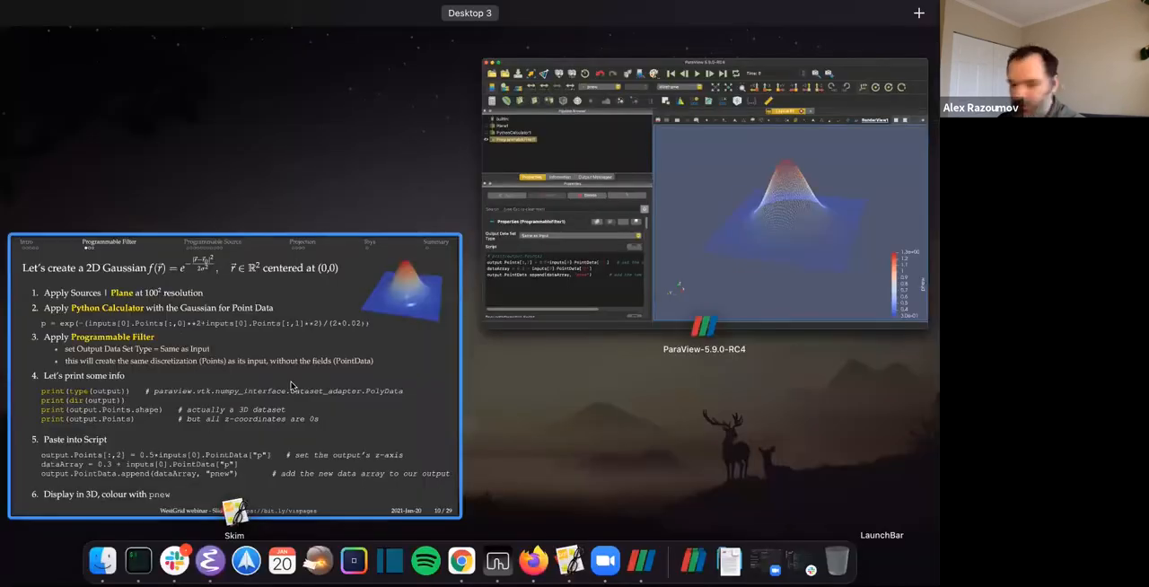
pyautogui.click(291, 386)
pyautogui.press('Right')
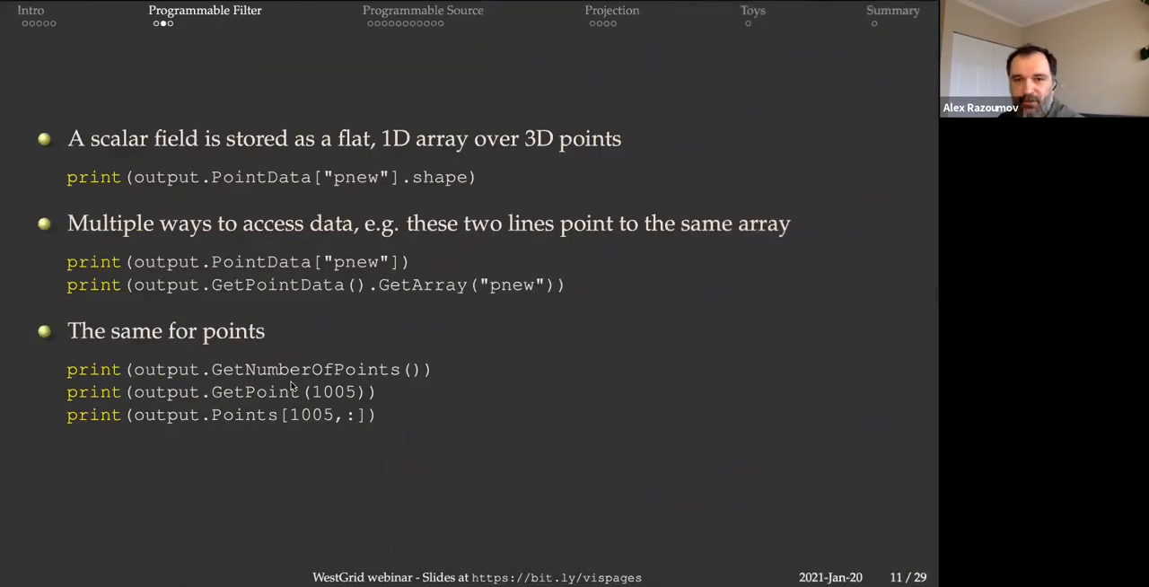
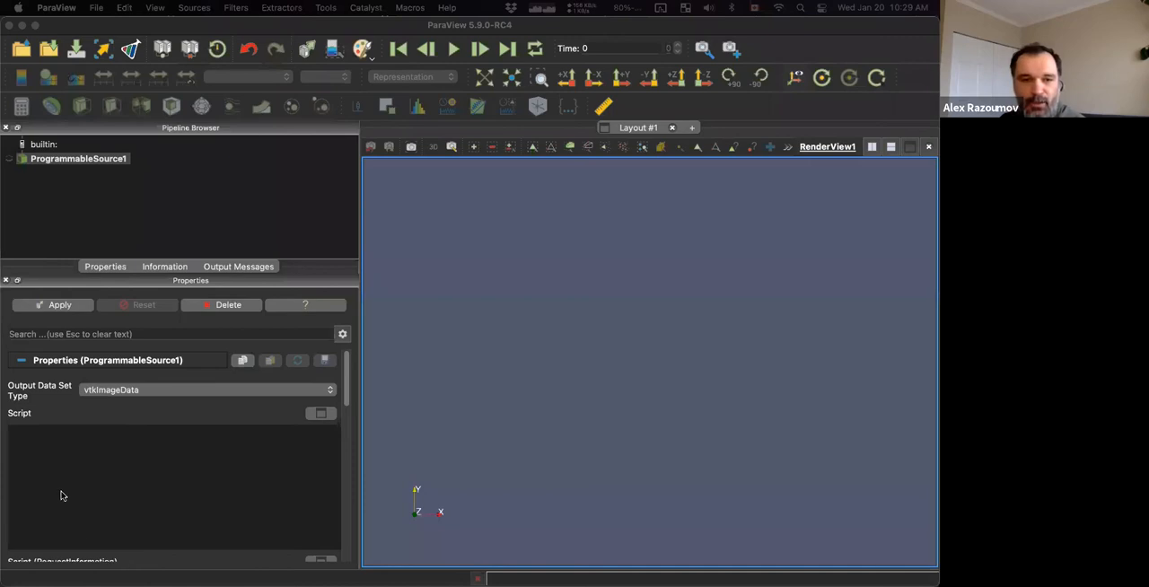
# Paste the readCSV2image.py code that reads tabulatedGrid.txt into a density array into the Programmable Source's main script and apply it.
pyautogui.press('super+v')
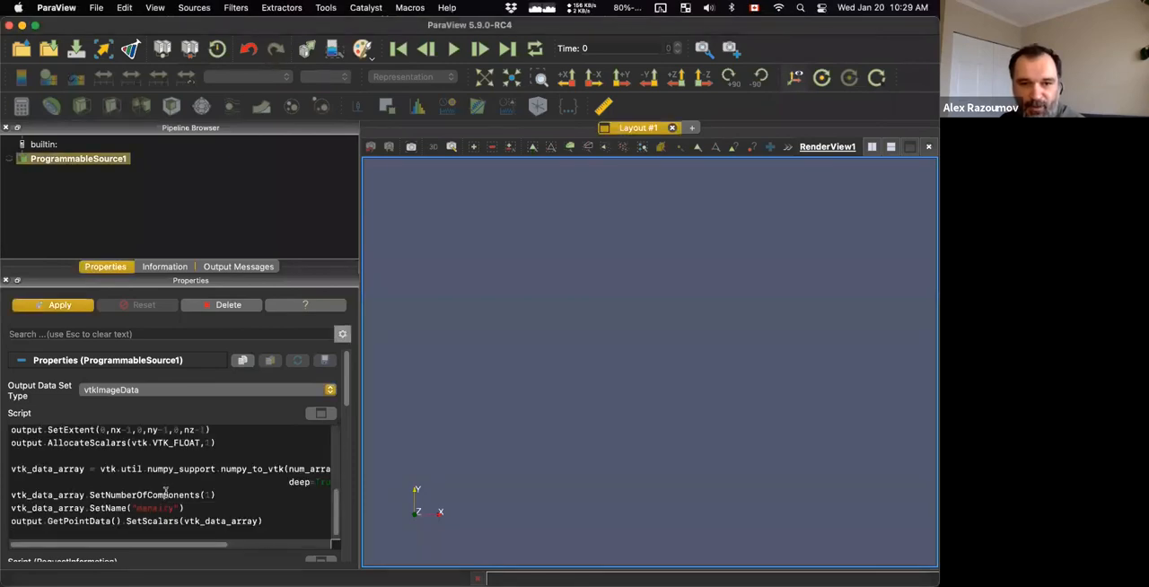
pyautogui.scroll(5, 167, 490)
pyautogui.scroll(-5, 166, 492)
pyautogui.scroll(-3, 166, 493)
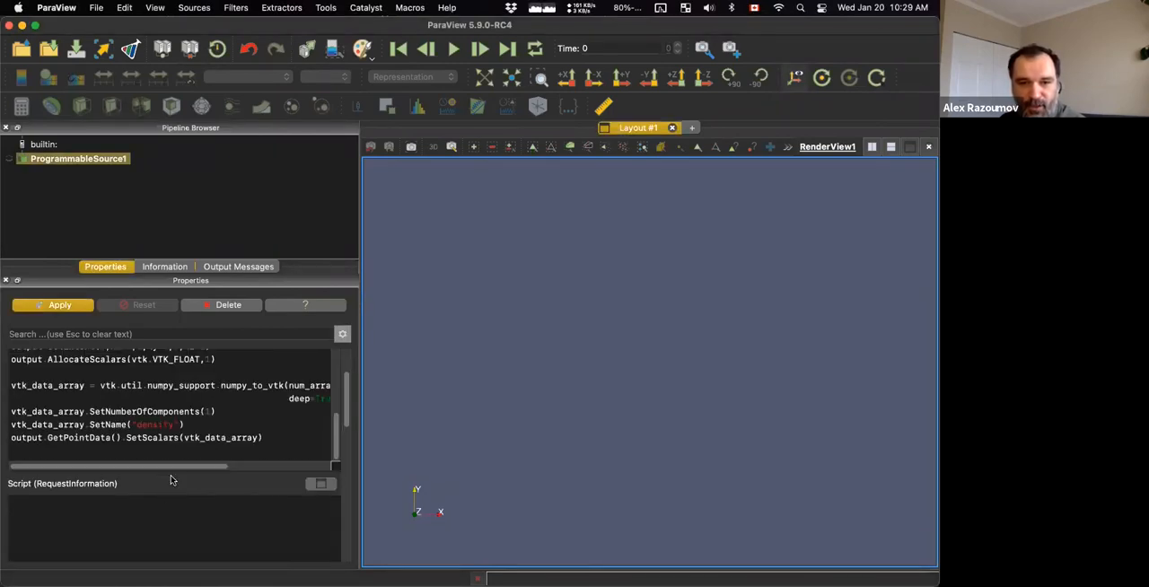
pyautogui.moveTo(334, 422); pyautogui.dragTo(333, 349)
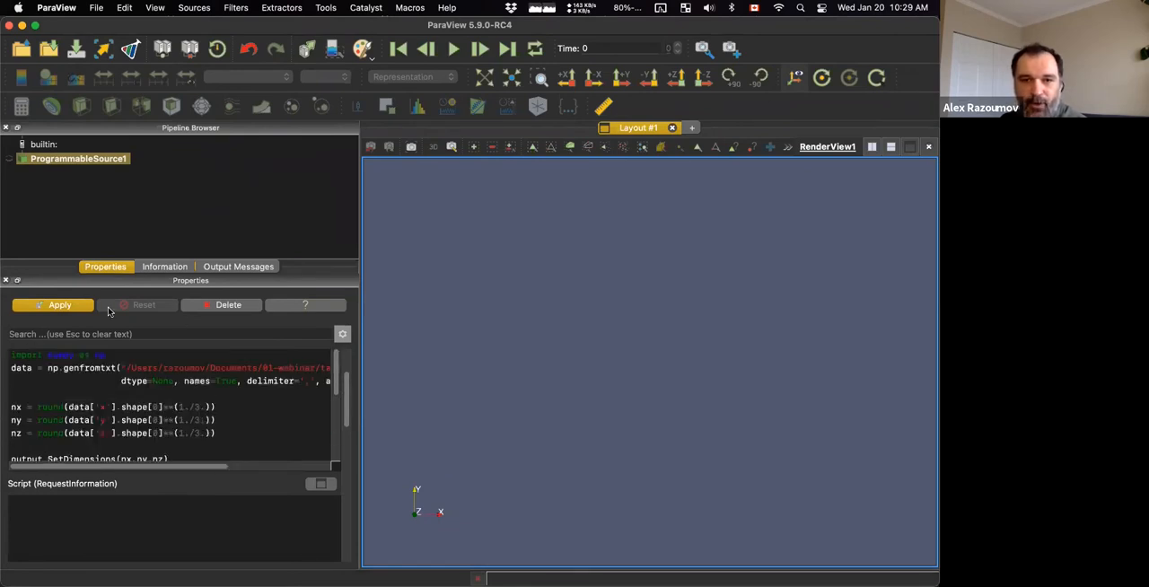
pyautogui.click(63, 305)
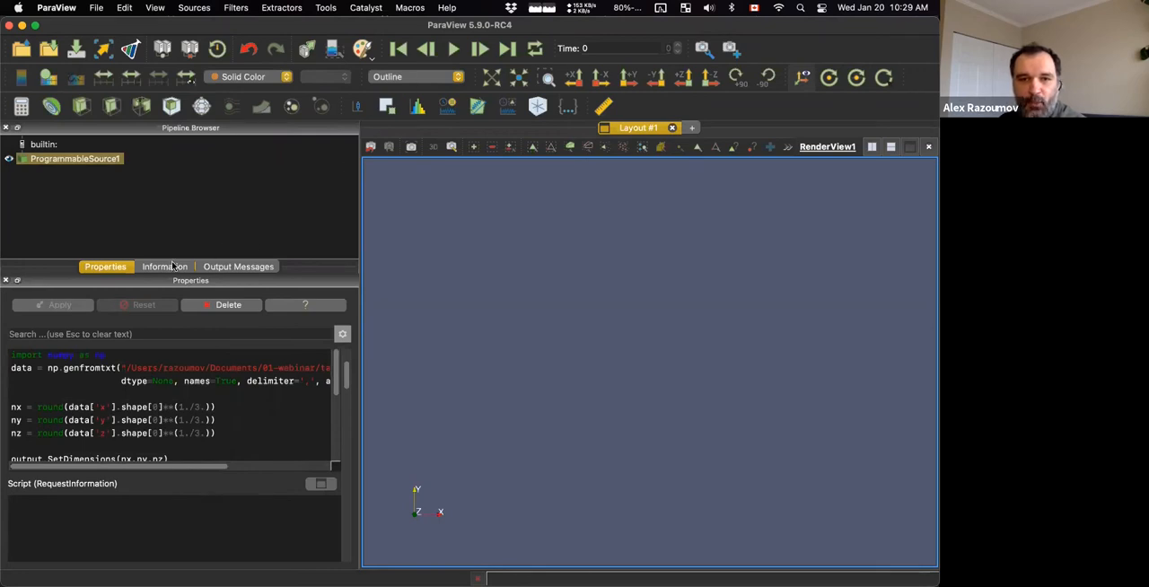
# Check the output messages and the Programmable Source's data arrays, extents and bounds.
pyautogui.click(257, 266)
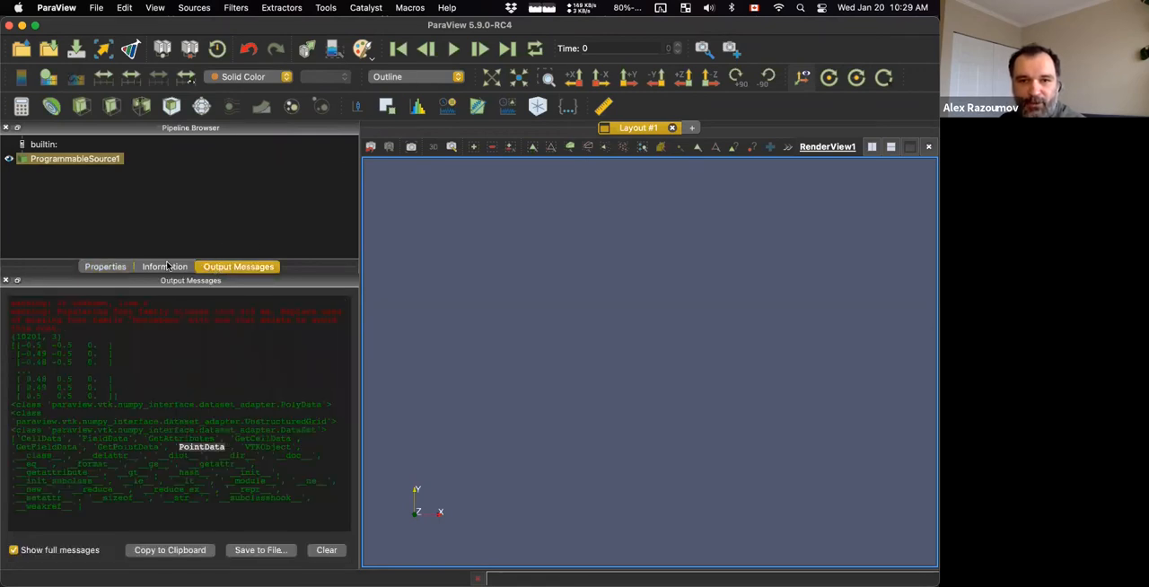
pyautogui.click(165, 267)
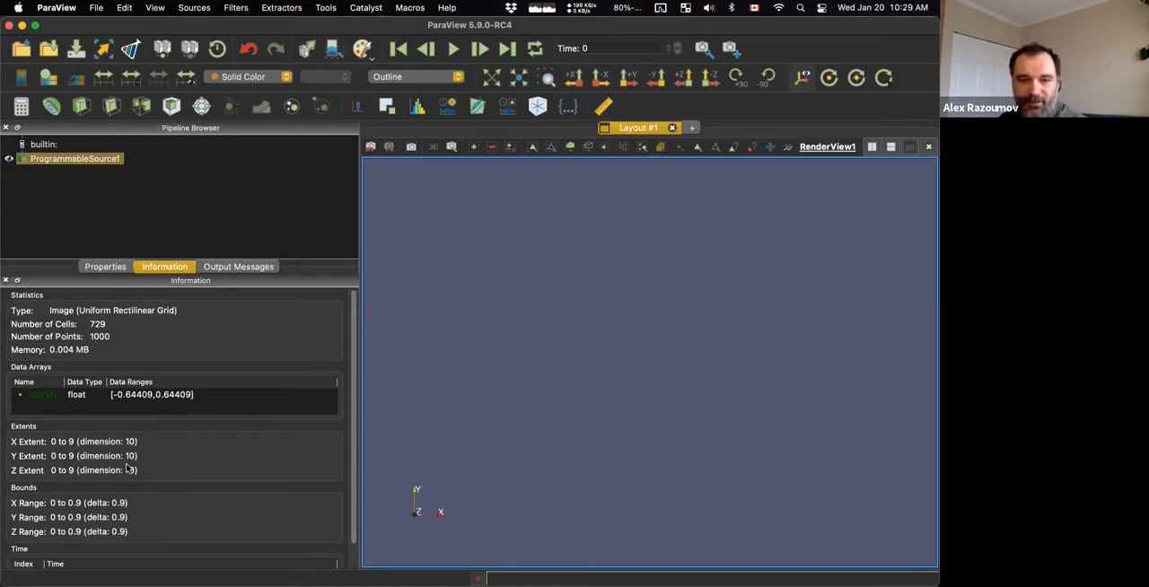
pyautogui.click(111, 267)
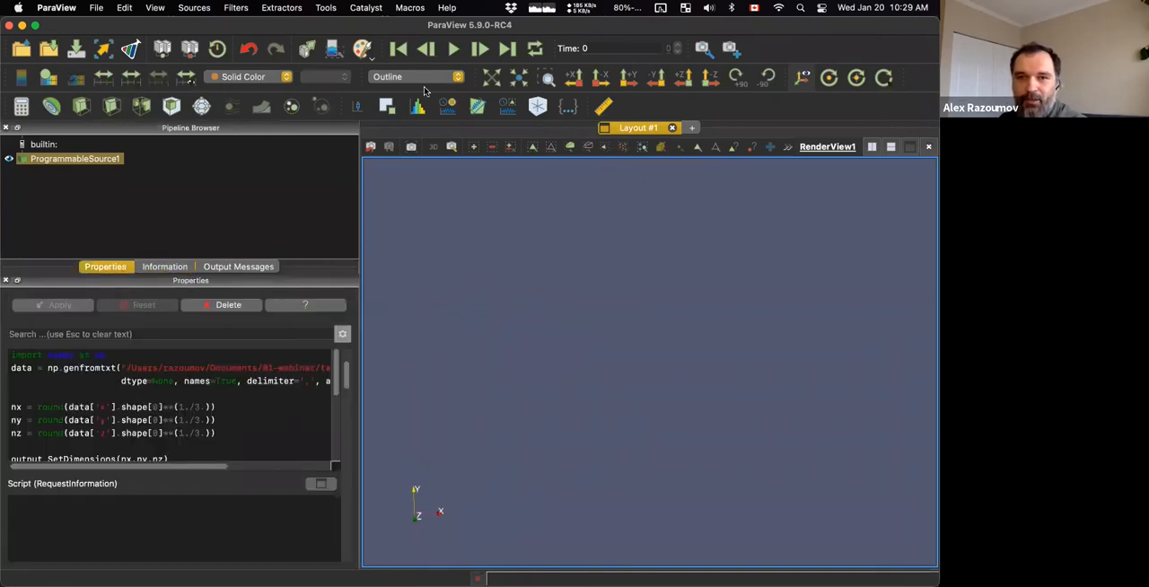
# Display the Programmable Source as a surface and view it along the X axis.
pyautogui.click(422, 77)
pyautogui.click(411, 124)
pyautogui.click(573, 78)
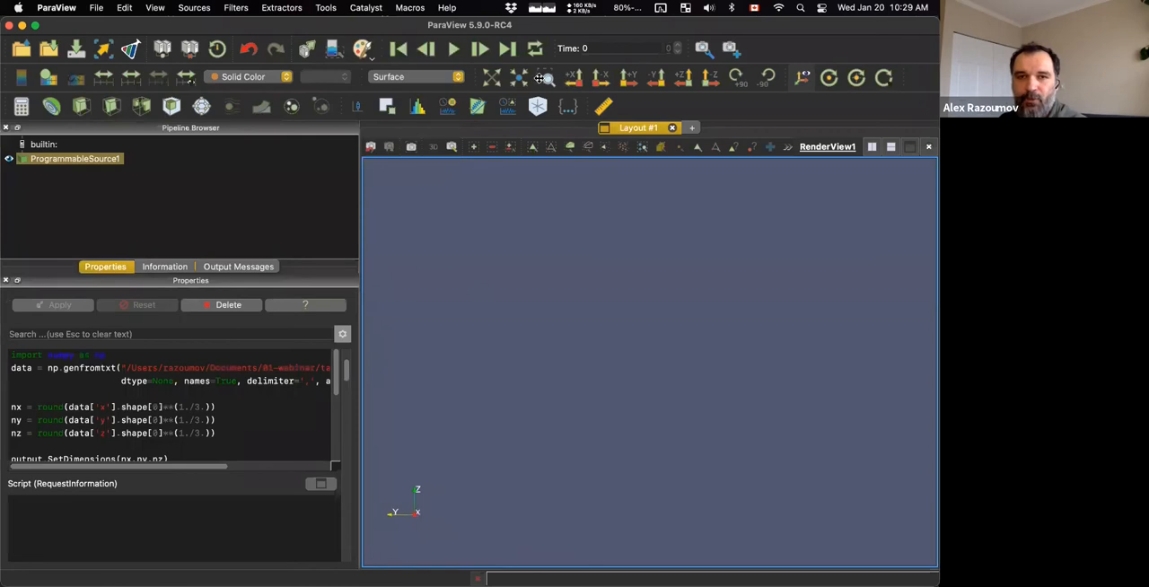
pyautogui.moveTo(497, 309); pyautogui.dragTo(528, 312)
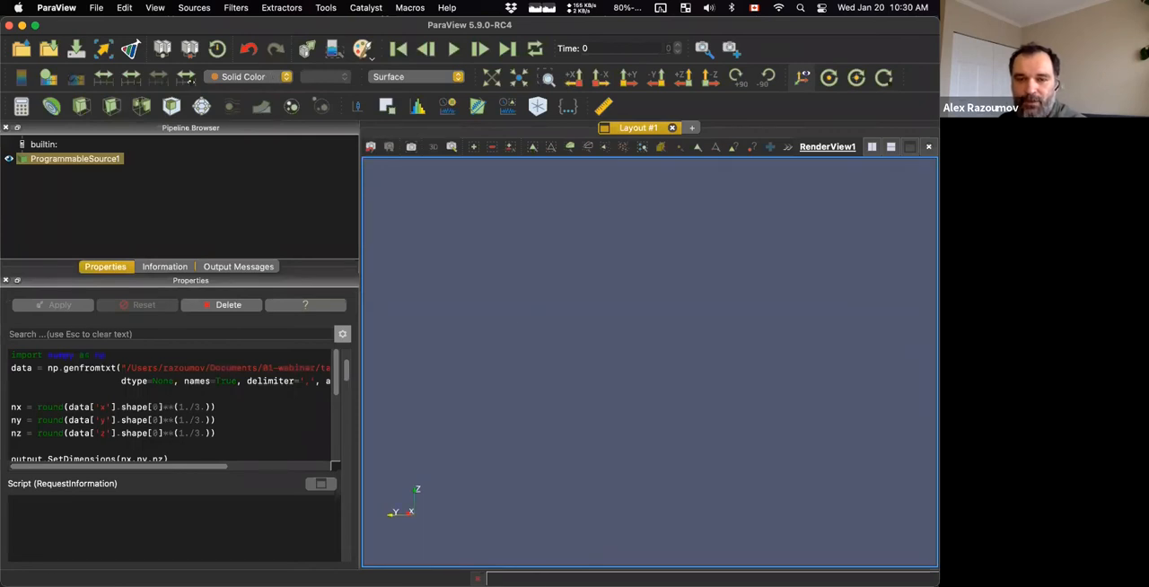
# Switch to the slides in Skim and advance to the Script (Request Information) code for the Cartesian mesh.
pyautogui.moveTo(2, 584)
pyautogui.click(366, 392)
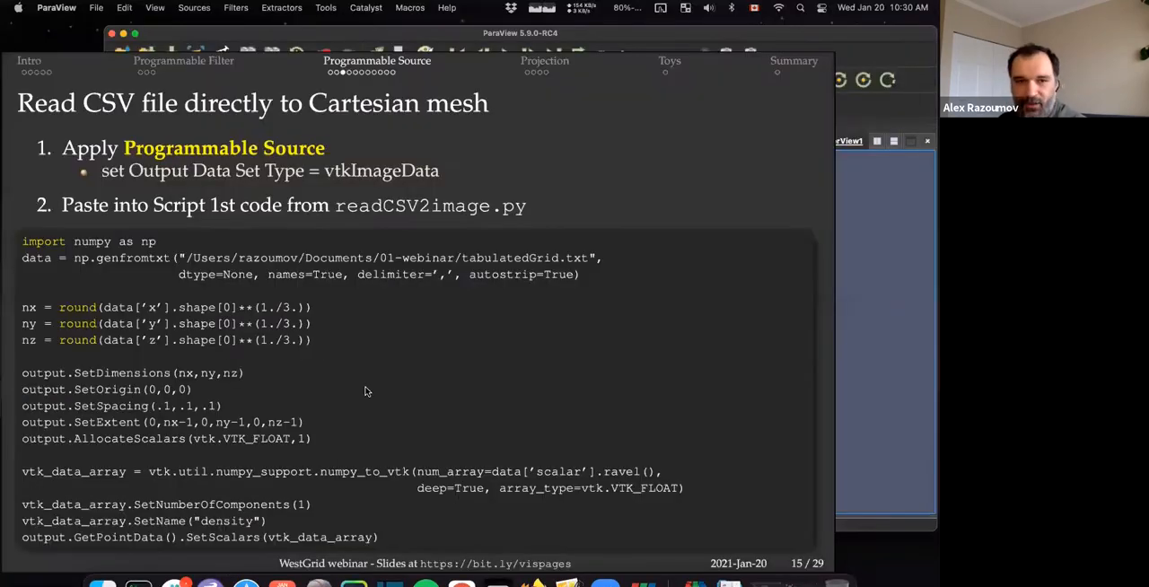
pyautogui.press('Right')
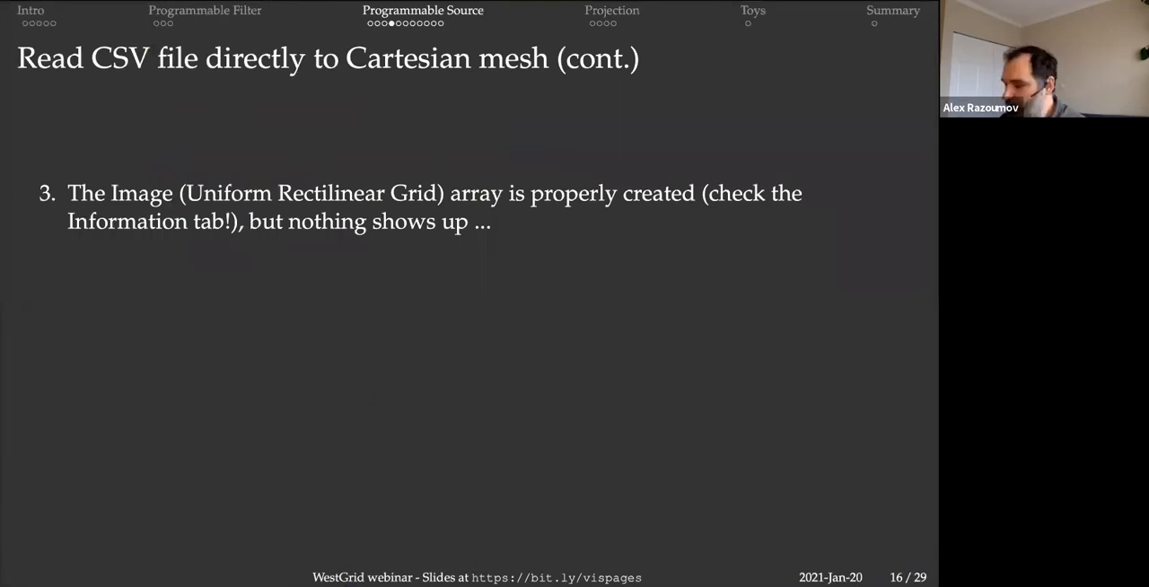
pyautogui.press('Right')
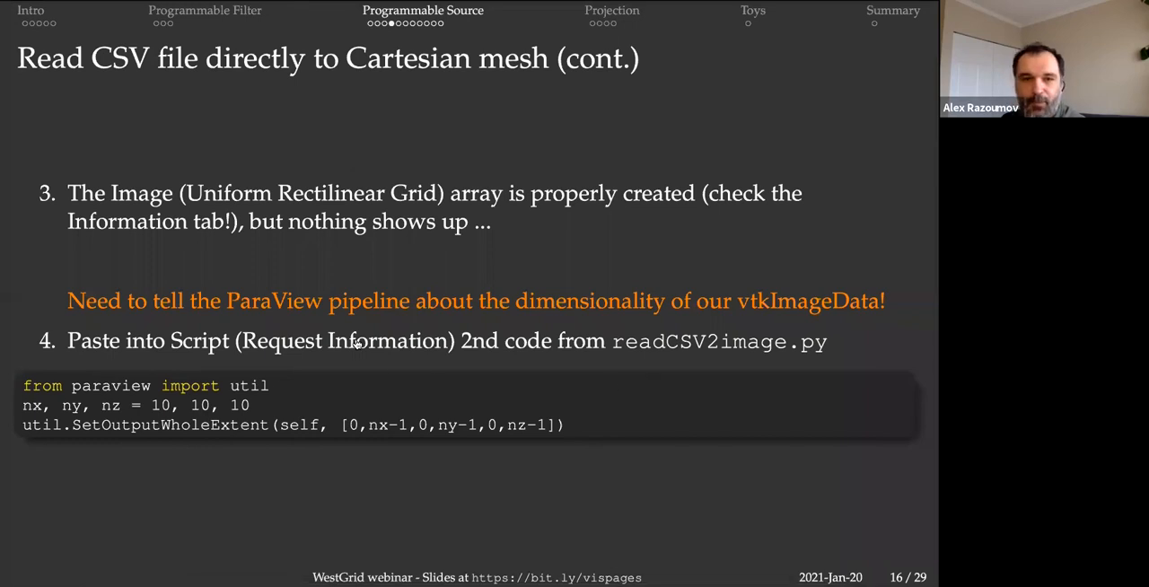
# Back in ParaView, paste the RequestInformation script with nx, ny, nz = 10, 10, 10 and util.SetOutputWholeExtent, and apply it.
pyautogui.press('super+Tab')
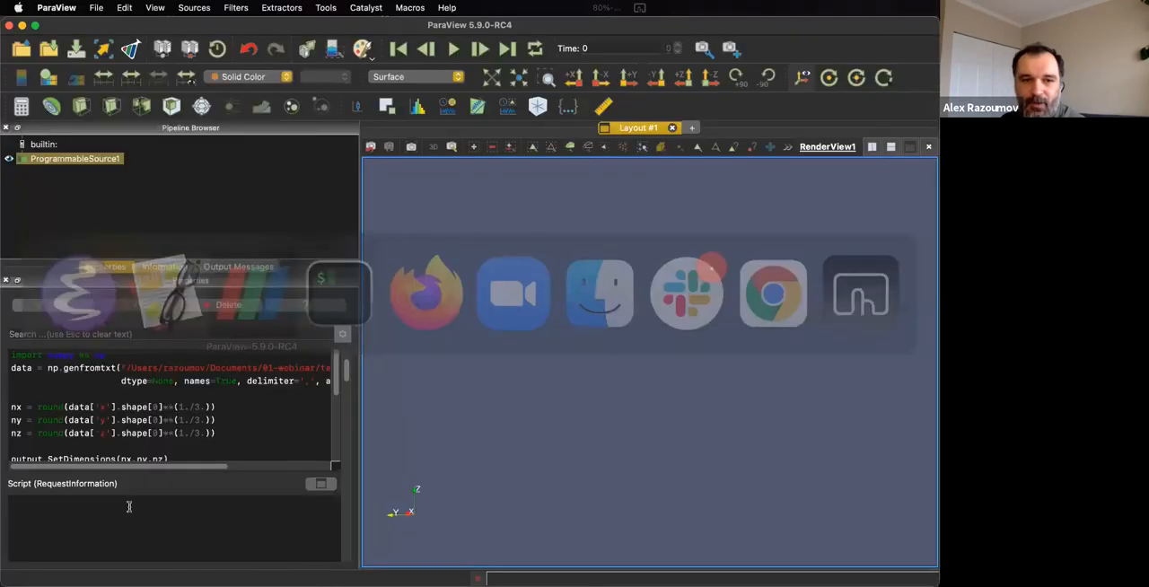
pyautogui.click(59, 512)
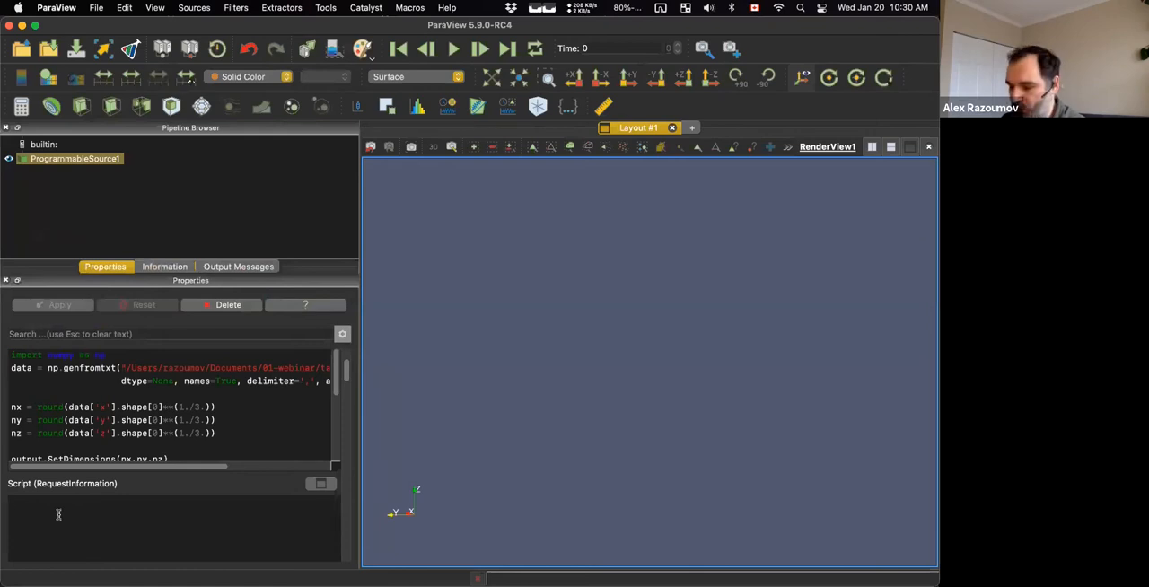
pyautogui.write('from paraview import util nx, ny, nz = 10, 10, 10 util.SetOutputWholeExtent(self, [0,nx-1,0,ny-1,0,nz-1])')
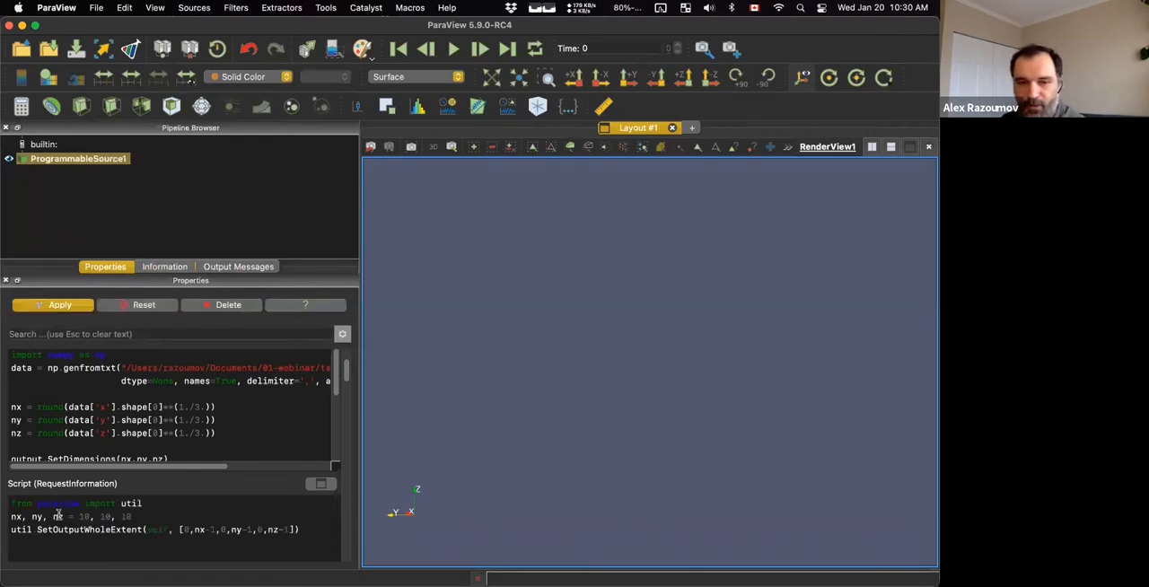
pyautogui.click(45, 306)
# Reset the view along X, colour the cube's surface by density and rotate it to an oblique angle.
pyautogui.moveTo(602, 401); pyautogui.dragTo(492, 95)
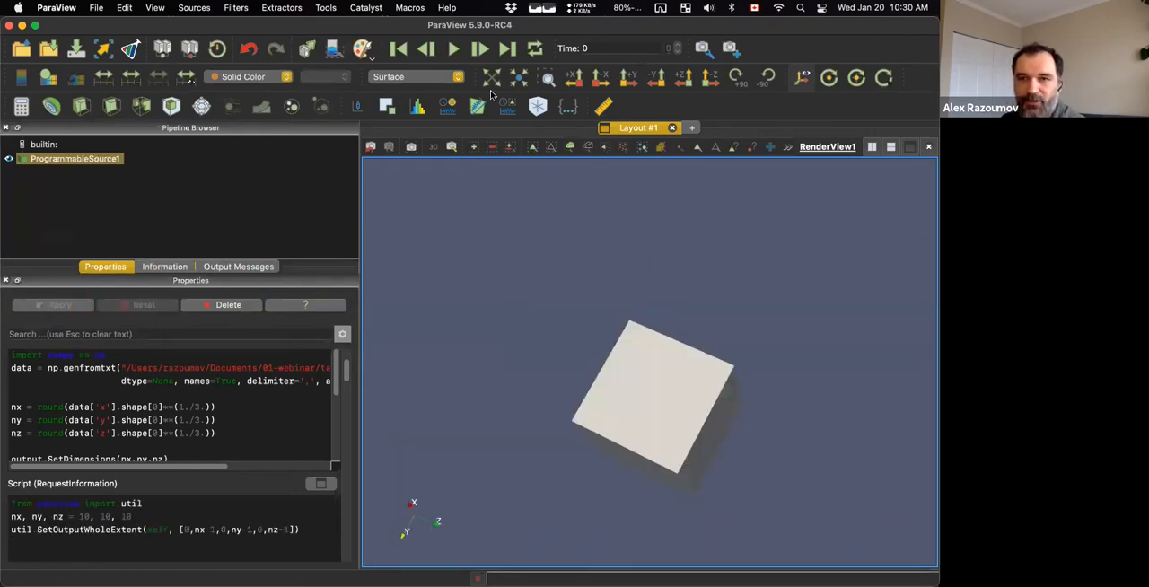
pyautogui.click(573, 76)
pyautogui.moveTo(437, 226); pyautogui.dragTo(482, 303)
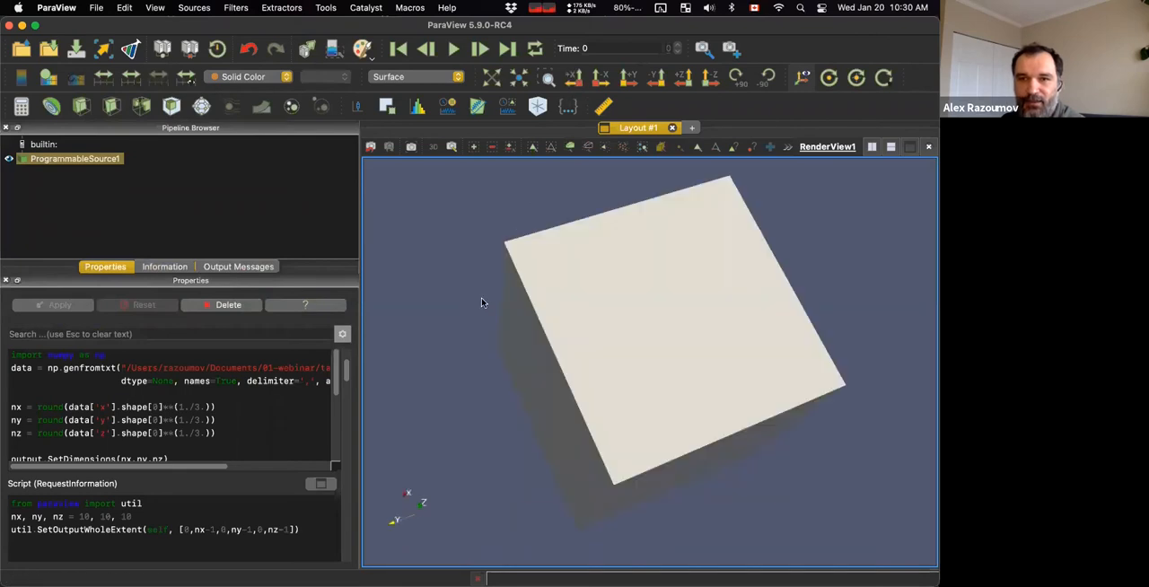
pyautogui.click(242, 77)
pyautogui.click(251, 92)
pyautogui.moveTo(447, 215); pyautogui.dragTo(471, 361)
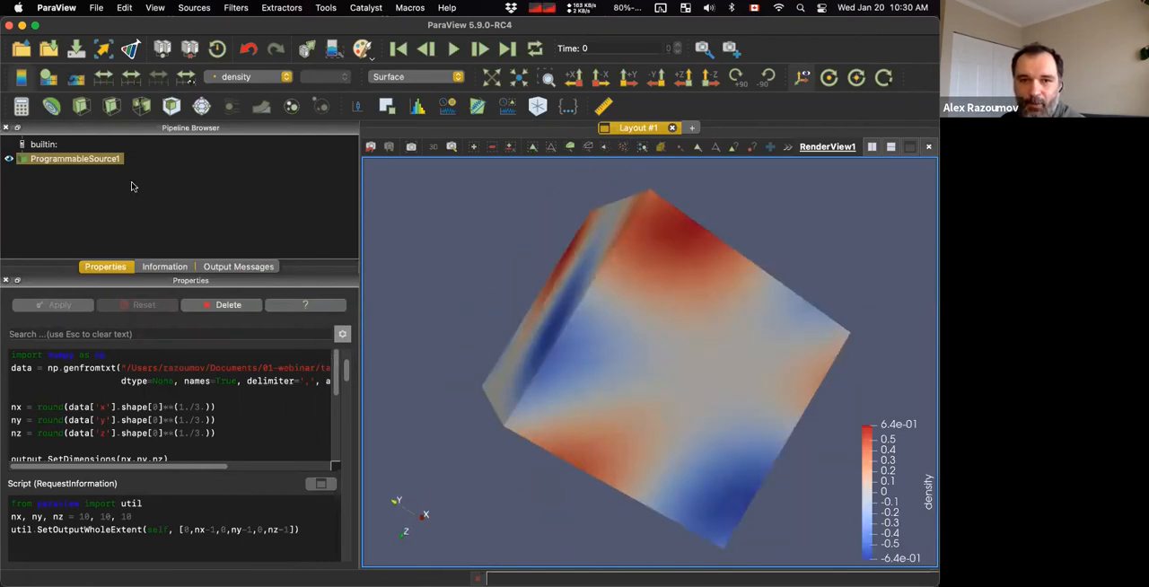
# Review the Programmable Source's main script and RequestInformation script, including AllocateScalars, SetNumberOfComponents and the whole-extent line.
pyautogui.moveTo(335, 379); pyautogui.dragTo(328, 452)
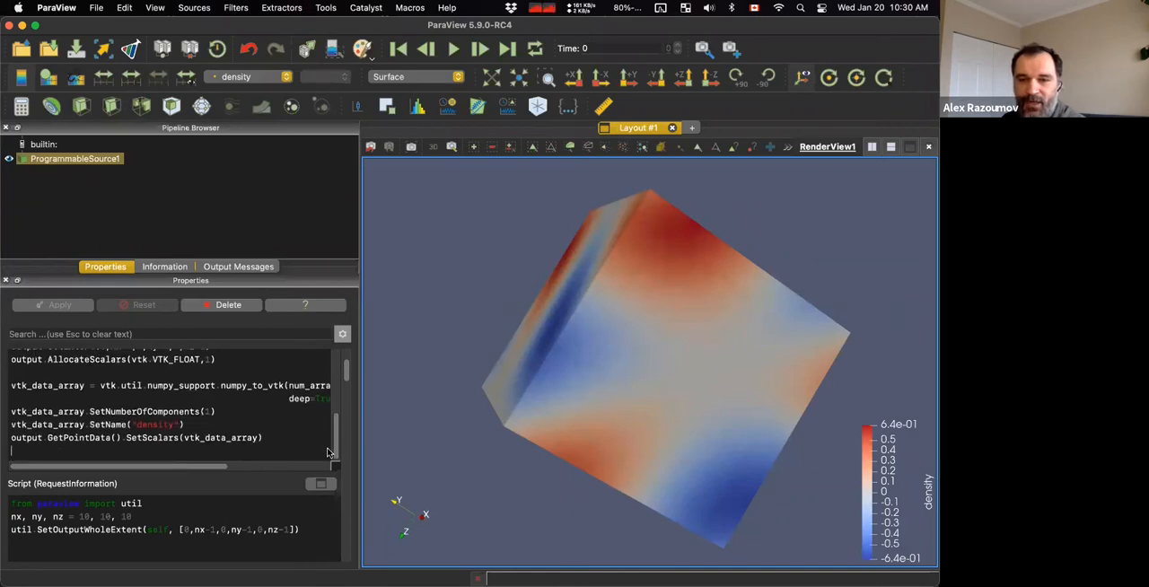
pyautogui.moveTo(329, 450); pyautogui.dragTo(333, 329)
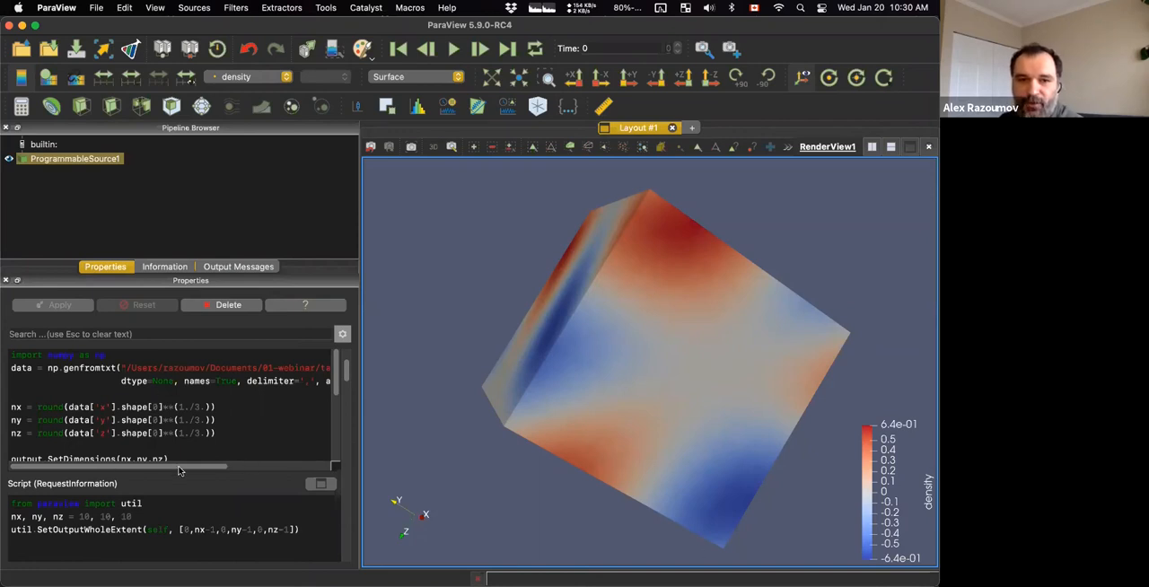
pyautogui.hscroll(5, 179, 468)
pyautogui.hscroll(-5, 79, 466)
pyautogui.scroll(-10, 83, 460)
pyautogui.scroll(-3, 90, 447)
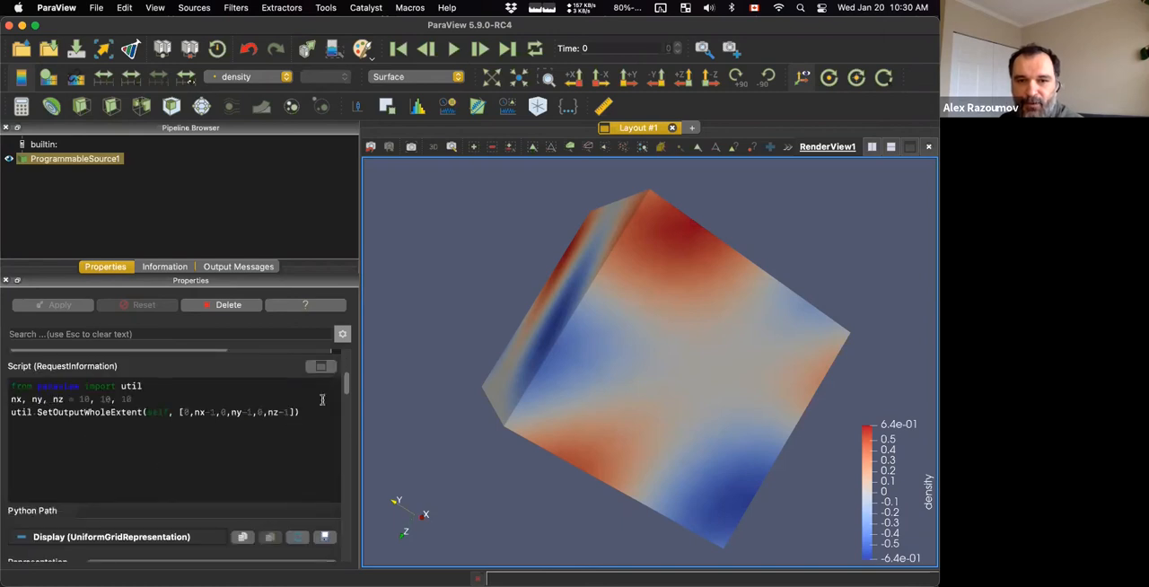
pyautogui.moveTo(347, 383); pyautogui.dragTo(349, 362)
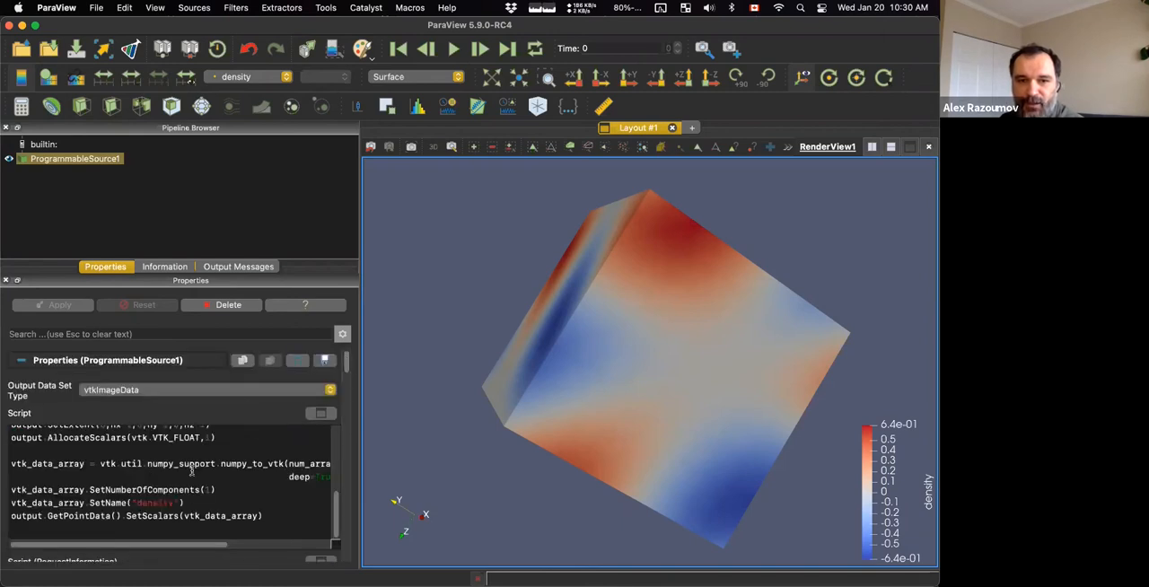
pyautogui.scroll(3, 99, 465)
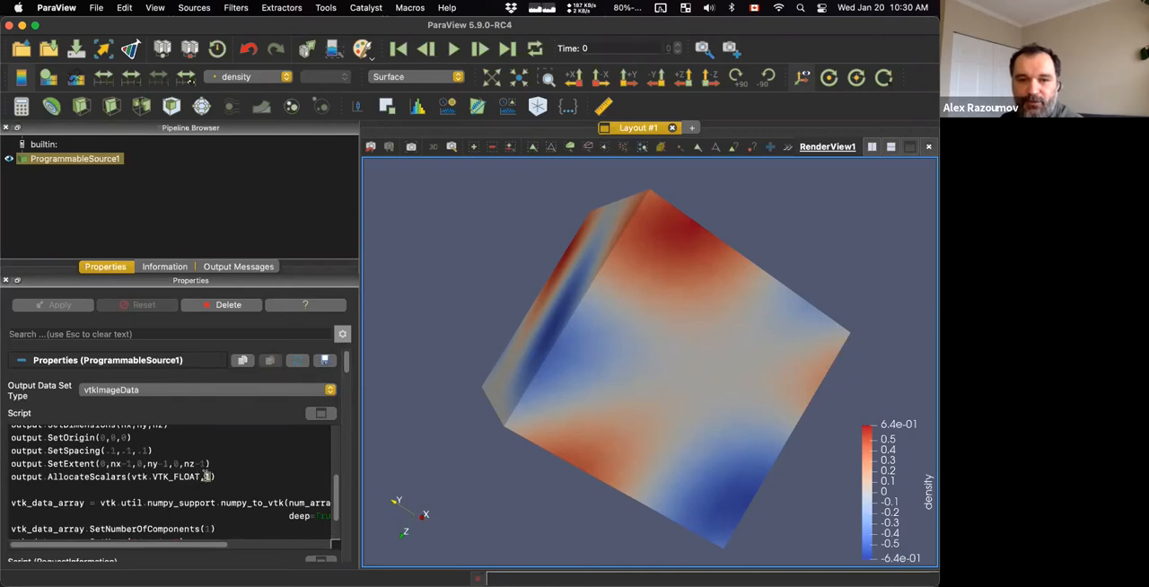
pyautogui.moveTo(206, 477); pyautogui.dragTo(206, 489)
pyautogui.scroll(-3, 211, 489)
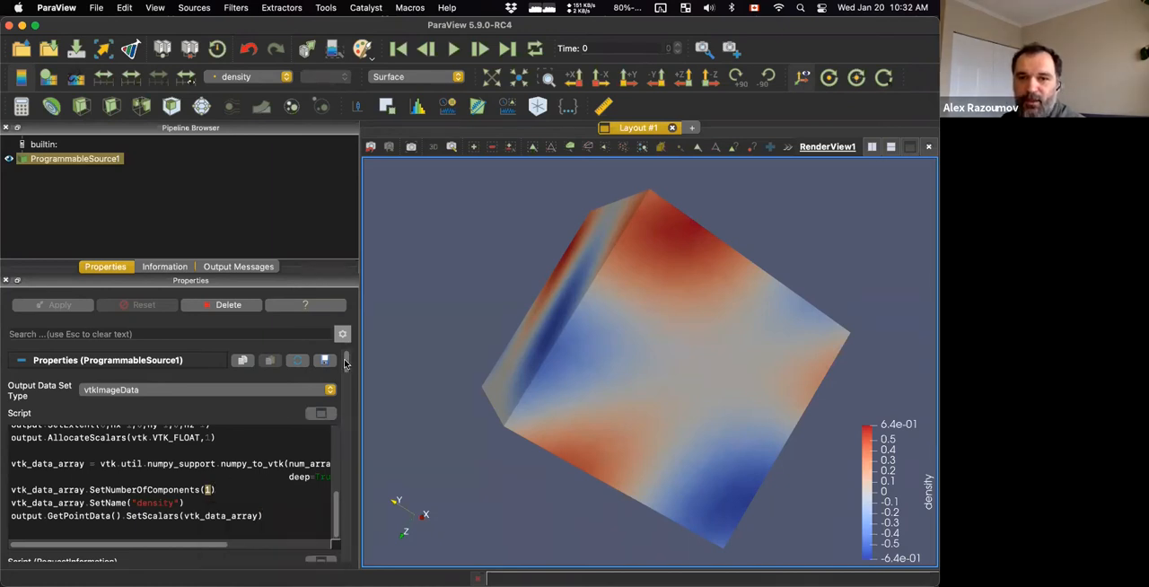
pyautogui.moveTo(346, 363); pyautogui.dragTo(353, 363)
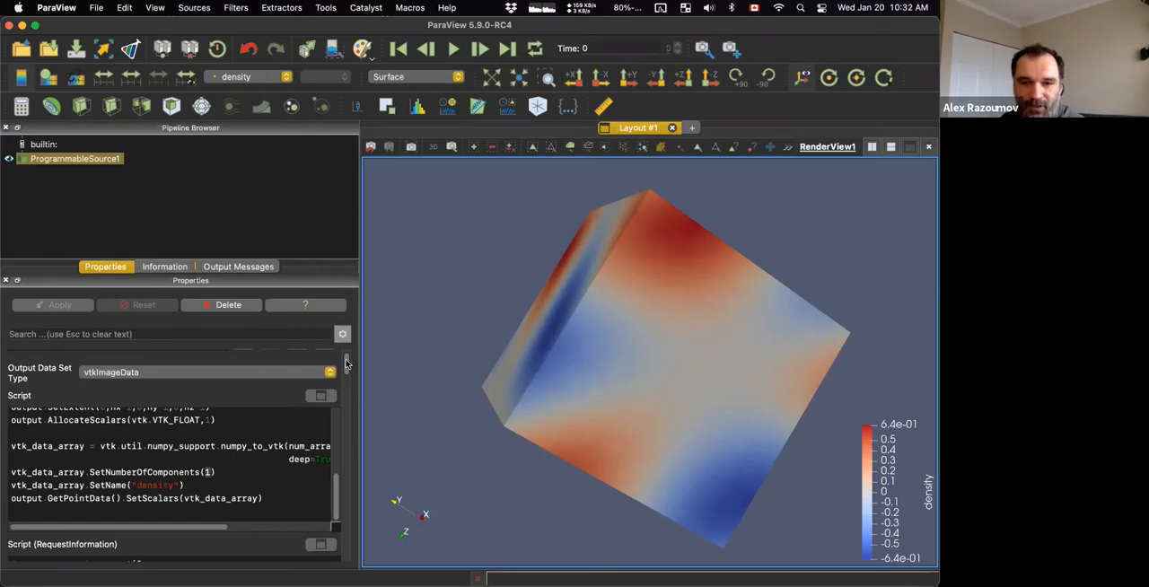
pyautogui.scroll(-5, 347, 363)
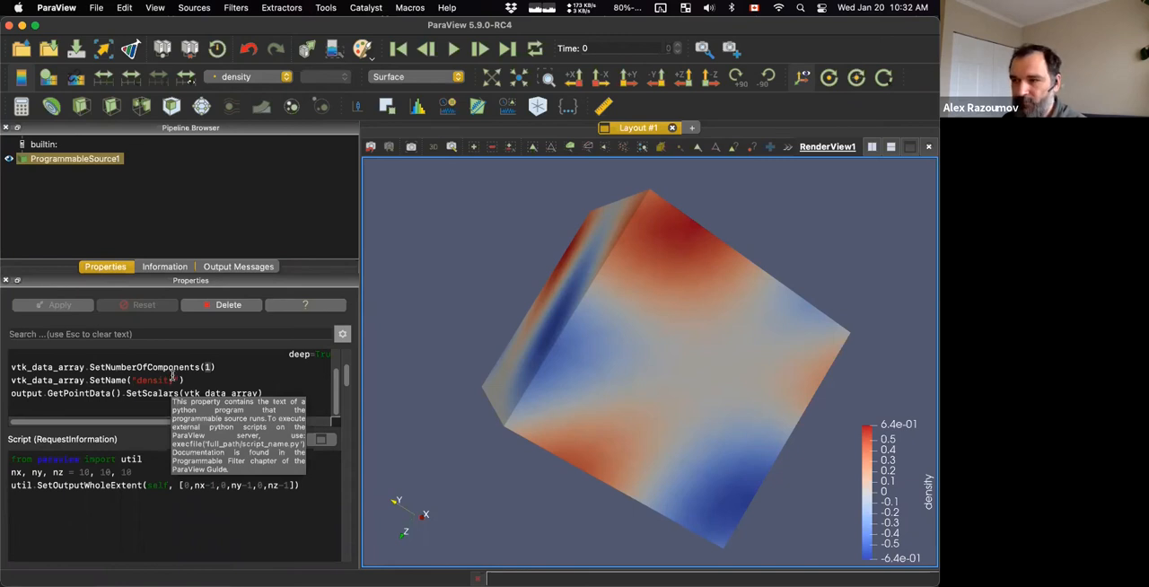
# Switch to the slides in Skim and advance to the slide on writing a 3D function point by point.
pyautogui.press('super+Tab')
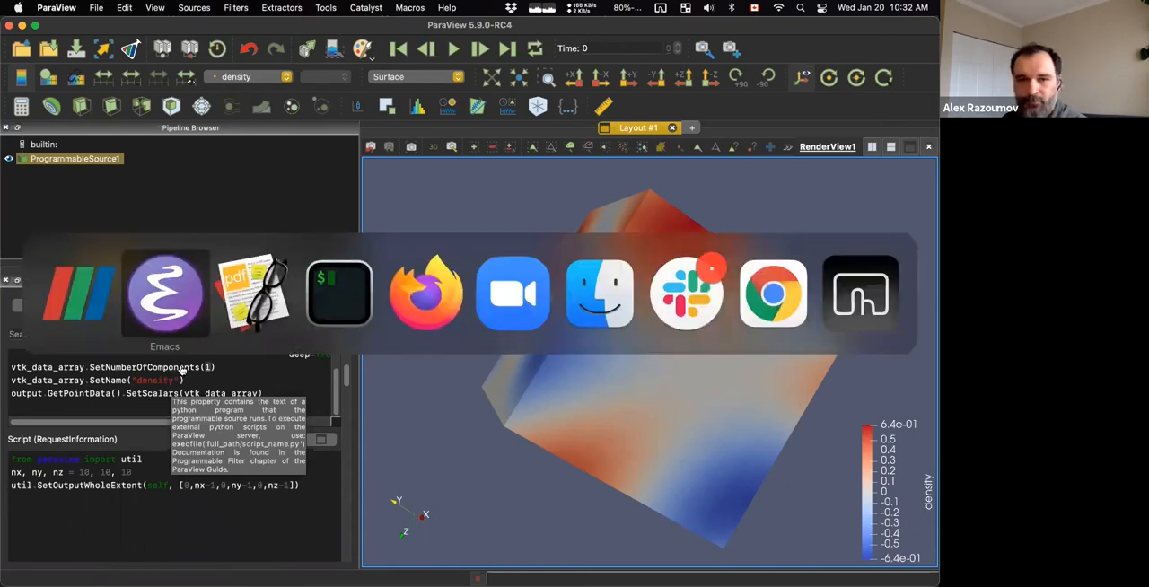
pyautogui.click(238, 310)
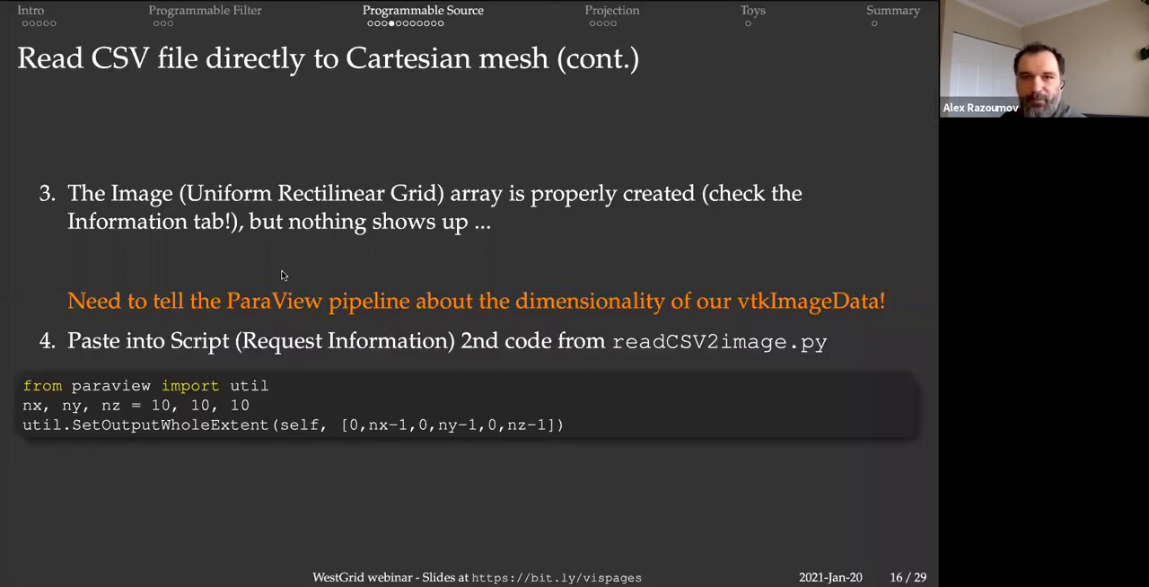
pyautogui.press('Right')
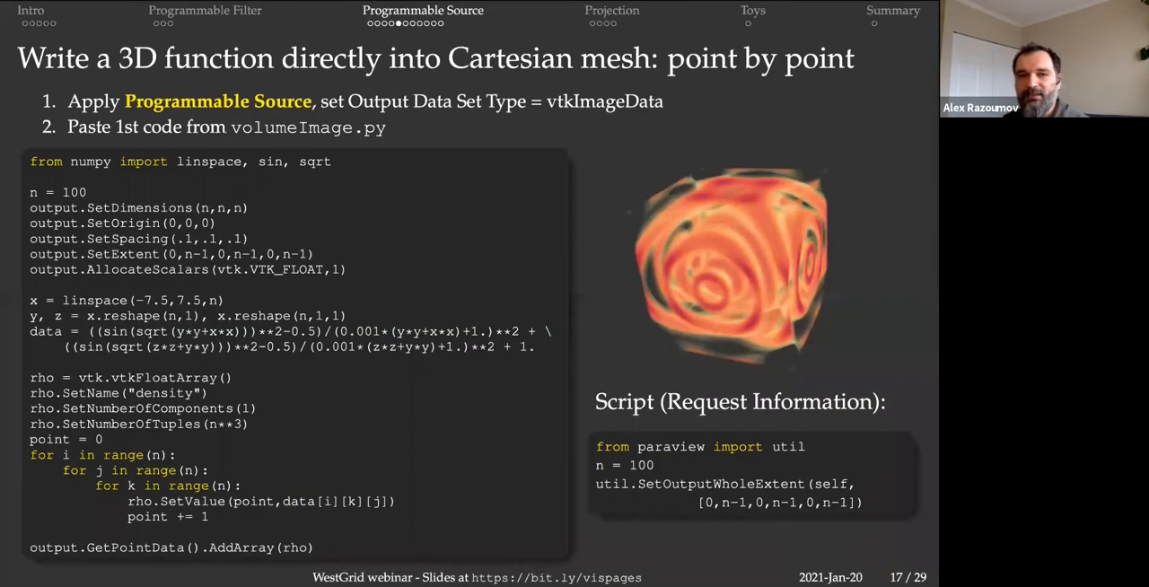
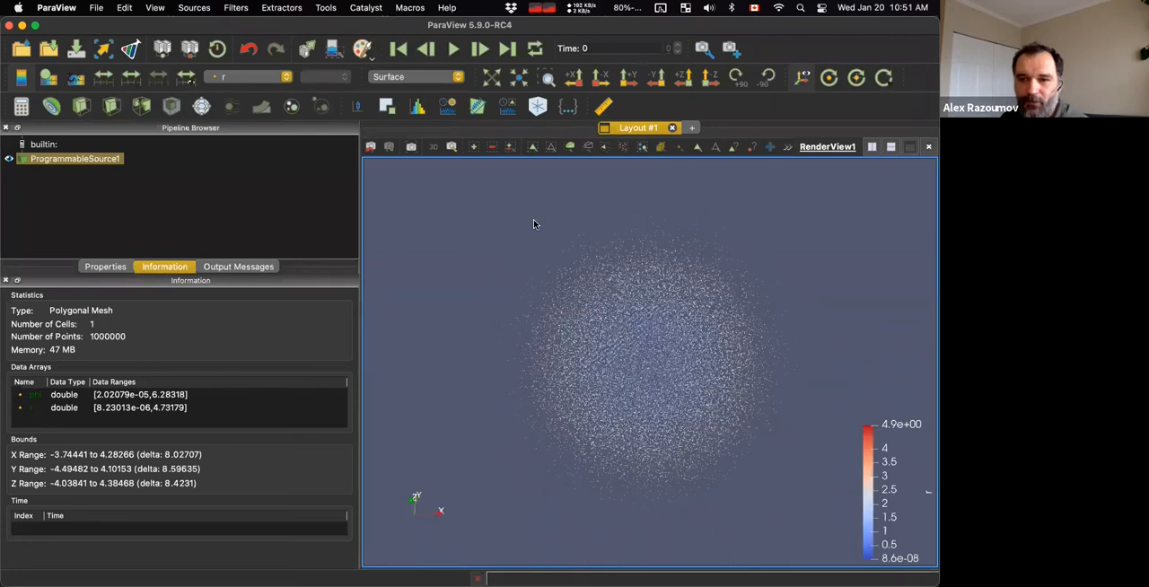
# Switch the million-point cloud to the Points representation and rotate it to inspect it from another angle.
pyautogui.click(422, 76)
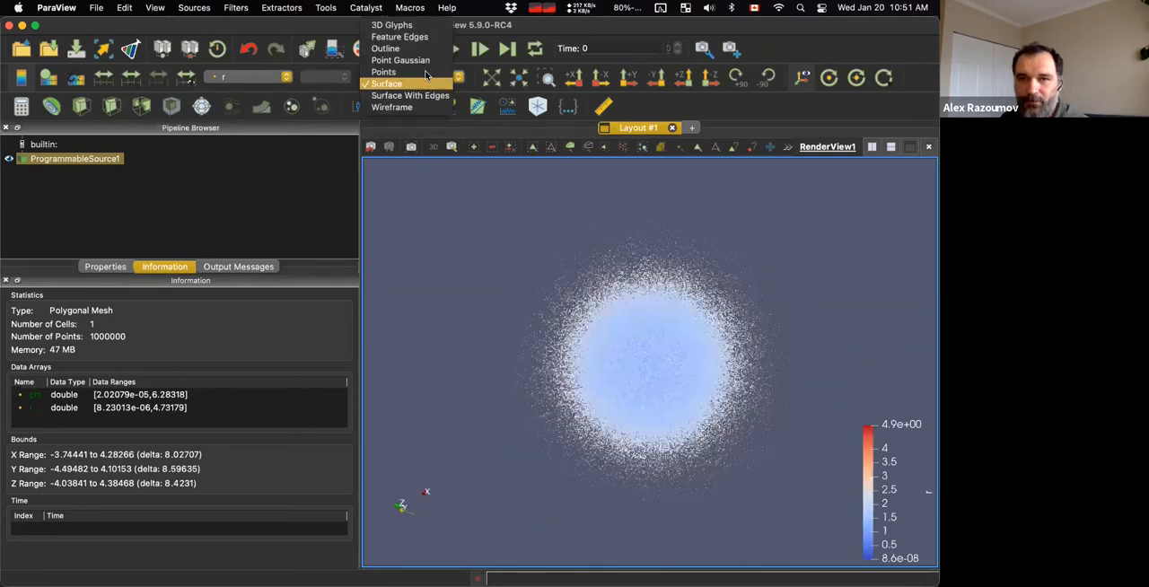
pyautogui.click(425, 72)
pyautogui.moveTo(499, 225); pyautogui.dragTo(565, 237)
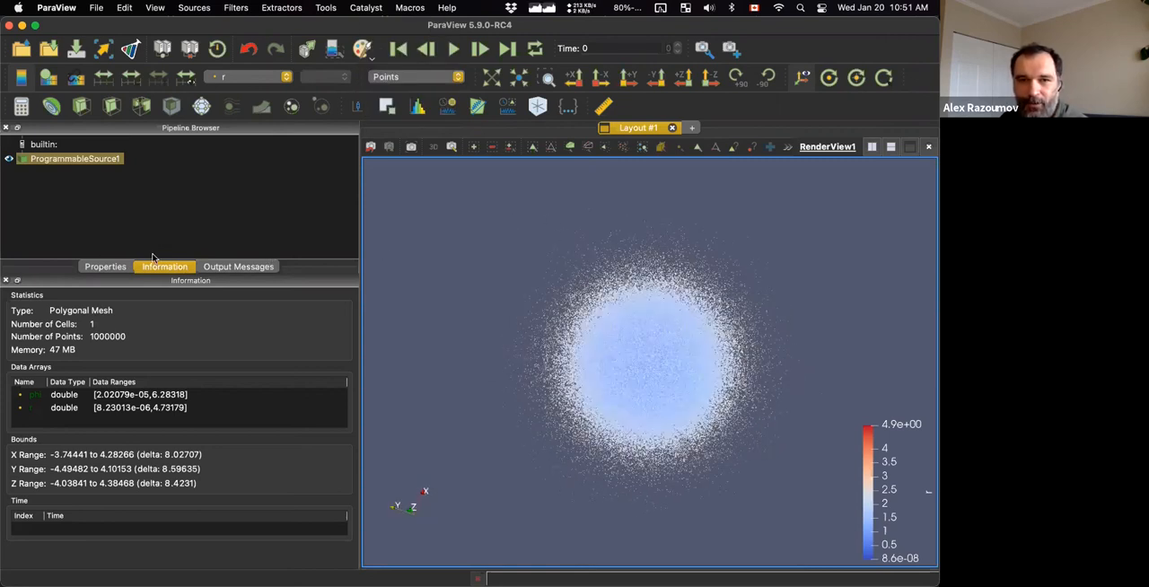
# Clip the point cloud with a plane, consulting the point cloud slide on the way, and hide the original source.
pyautogui.click(105, 266)
pyautogui.click(82, 107)
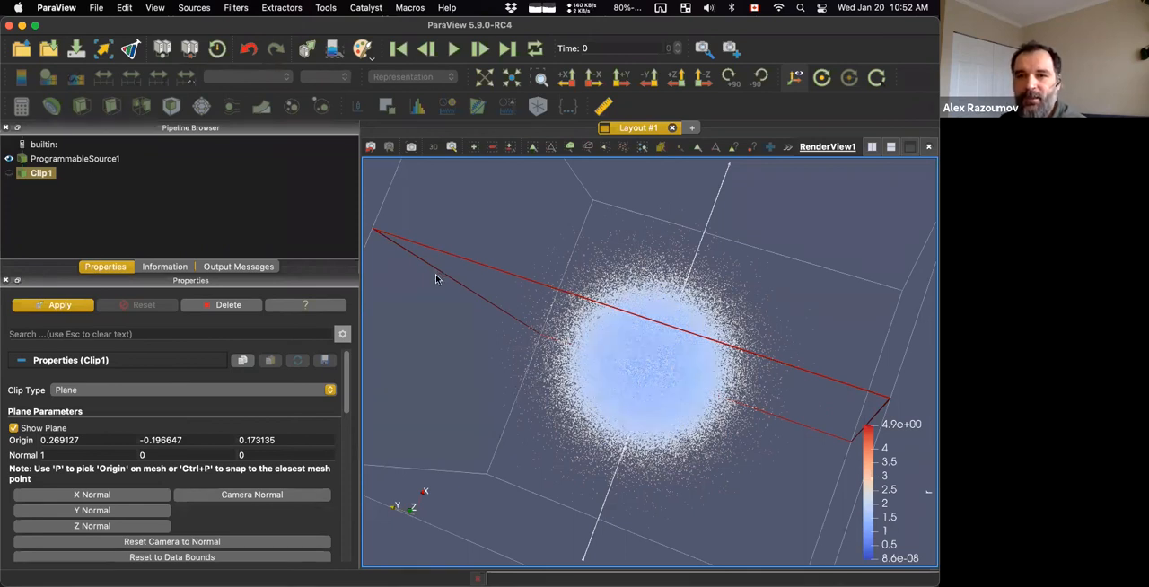
pyautogui.hotkey('ctrl', 'Up')
pyautogui.click(313, 344)
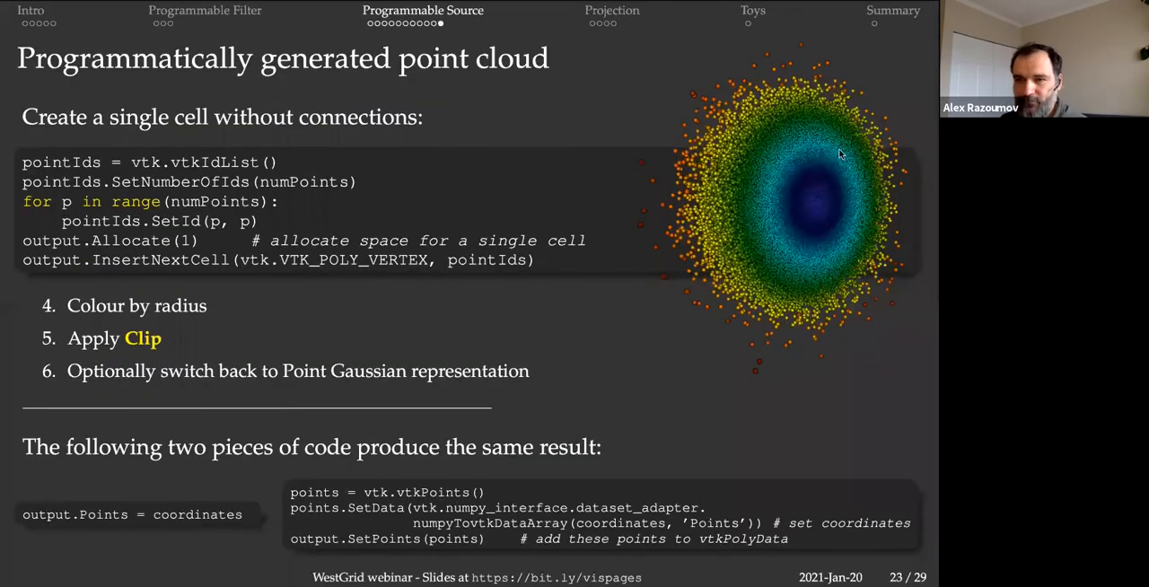
pyautogui.hotkey('ctrl', 'Up')
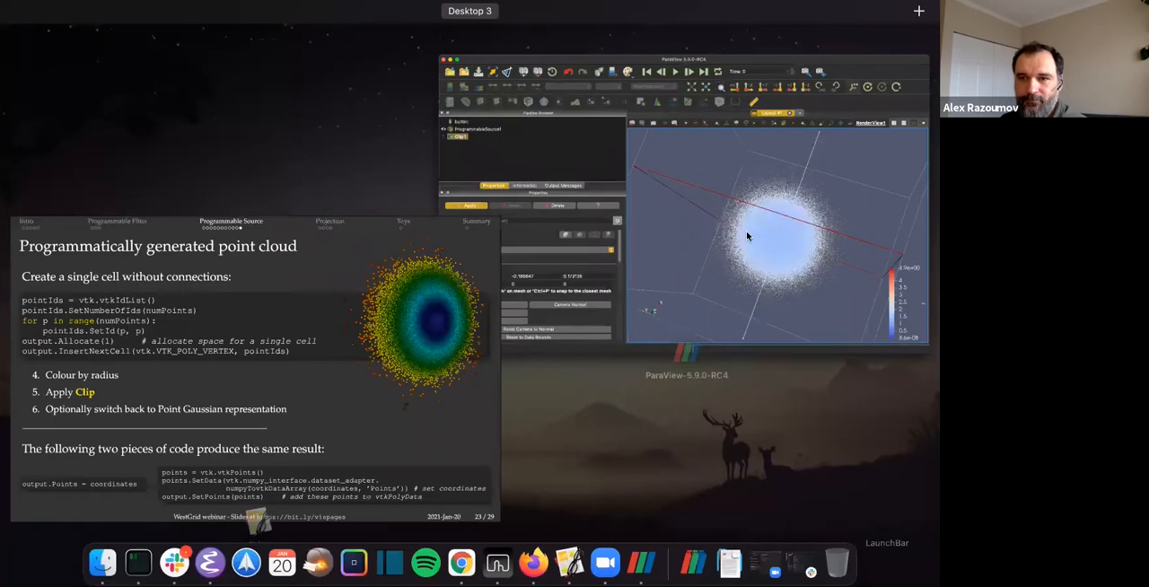
pyautogui.click(589, 256)
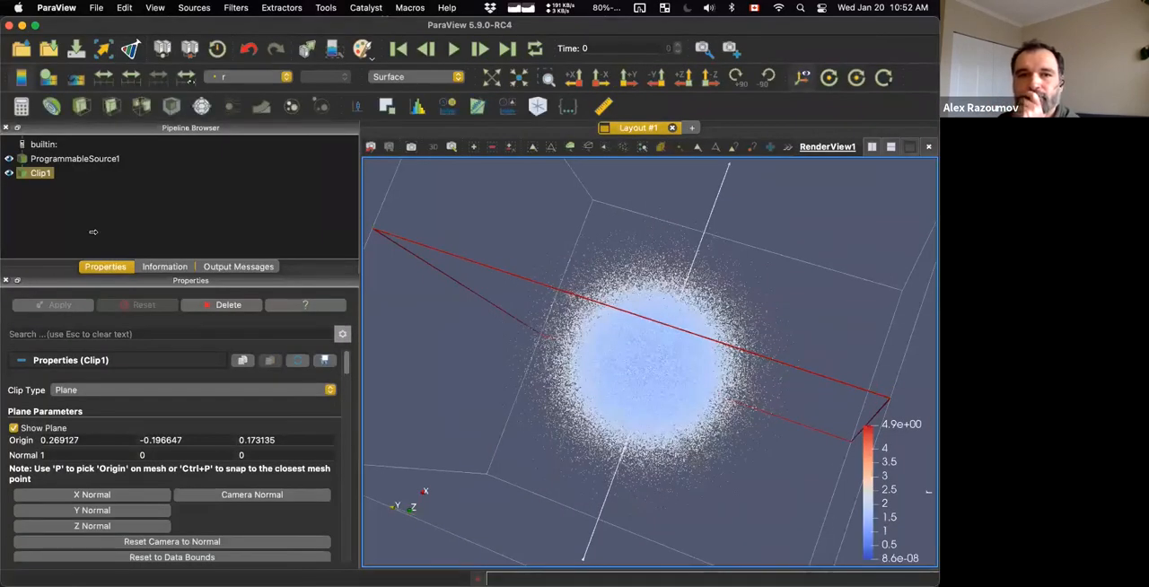
pyautogui.click(8, 160)
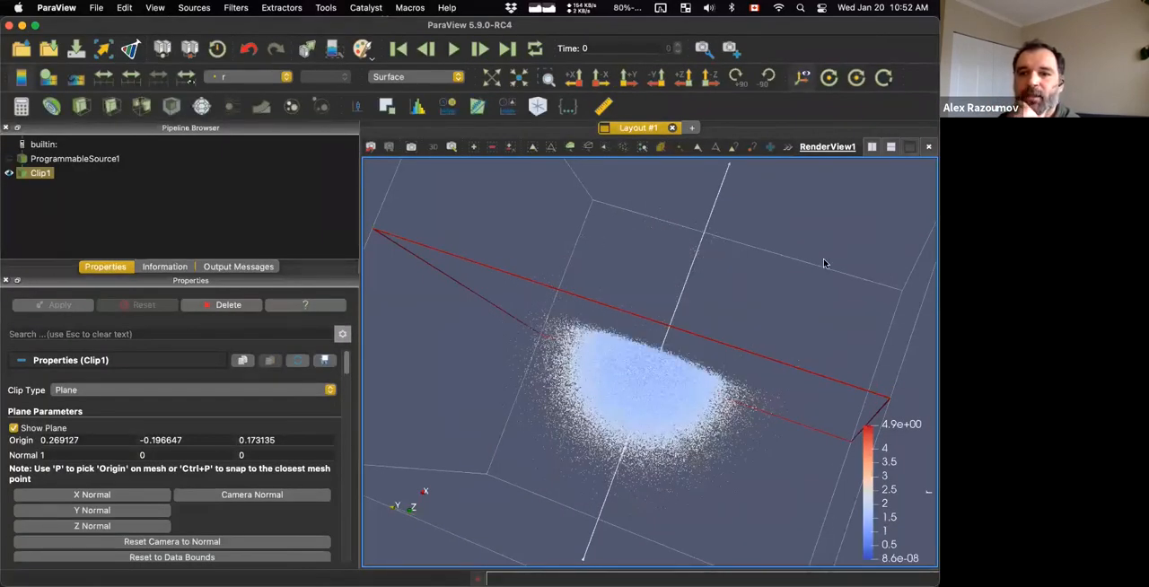
pyautogui.moveTo(677, 318); pyautogui.dragTo(677, 319)
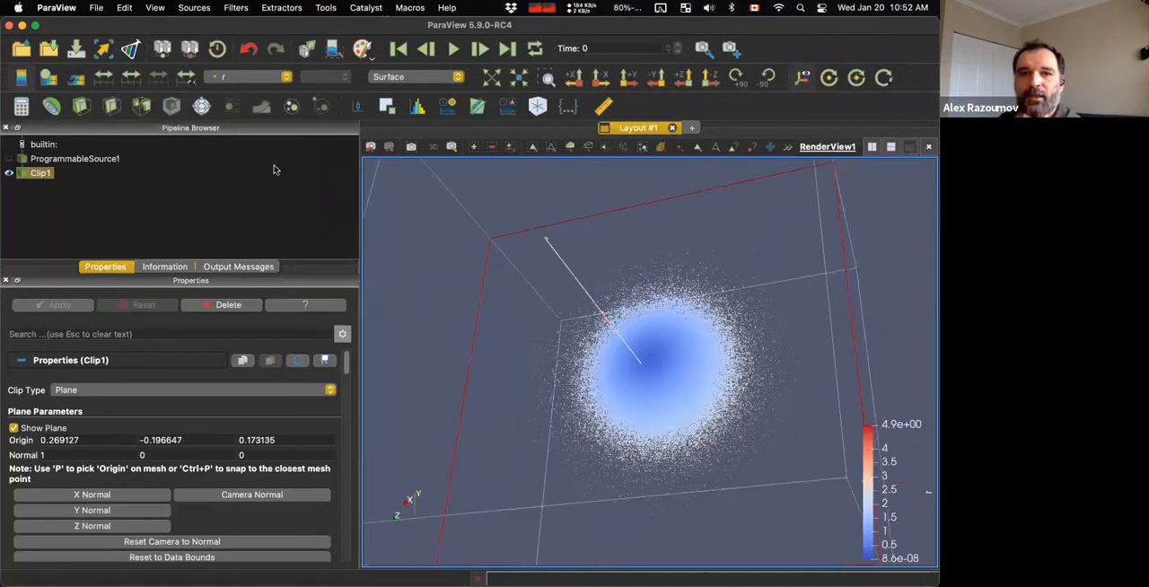
# Colour the clipped cloud by phi for comparison and return the colouring to r.
pyautogui.click(242, 78)
pyautogui.click(243, 64)
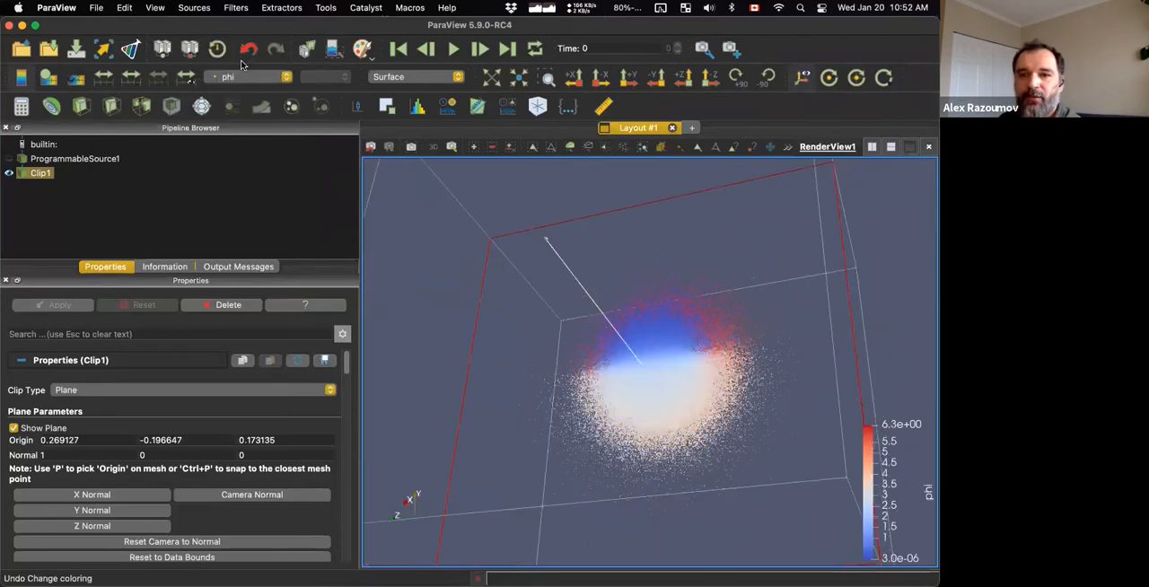
pyautogui.click(247, 80)
pyautogui.click(244, 89)
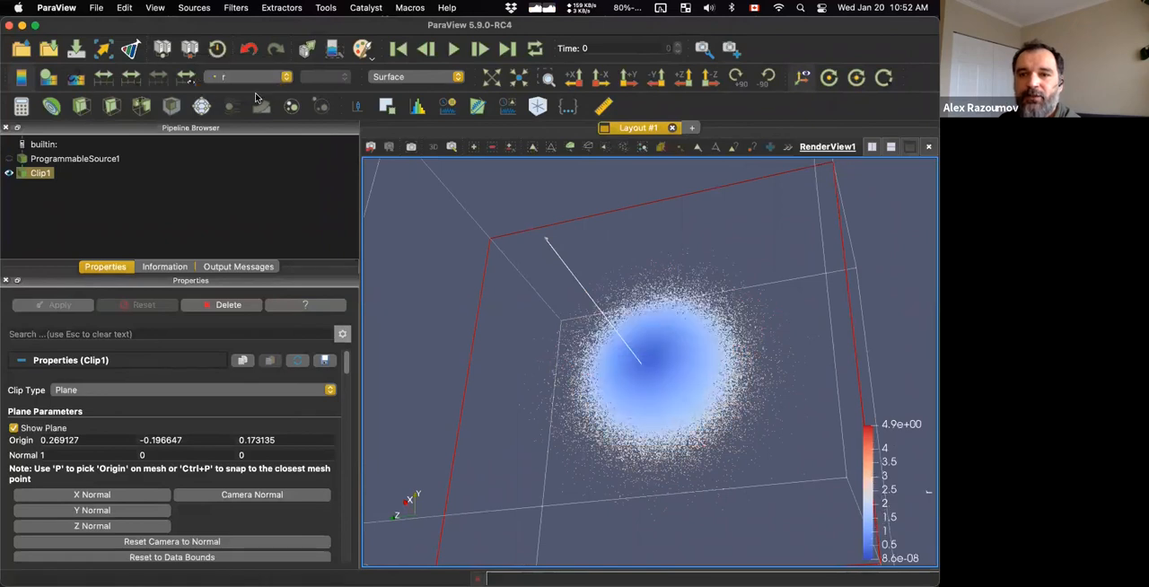
# Display the clipped cloud with the Point Gaussian representation and hide the clip plane widget.
pyautogui.moveTo(402, 196); pyautogui.dragTo(467, 227)
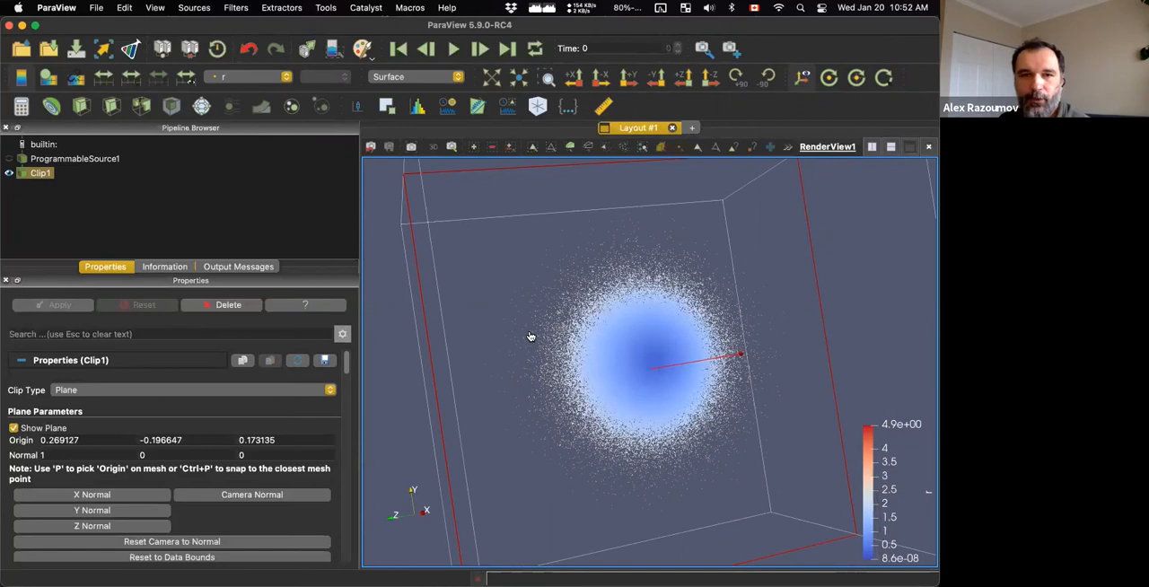
pyautogui.click(426, 76)
pyautogui.click(423, 67)
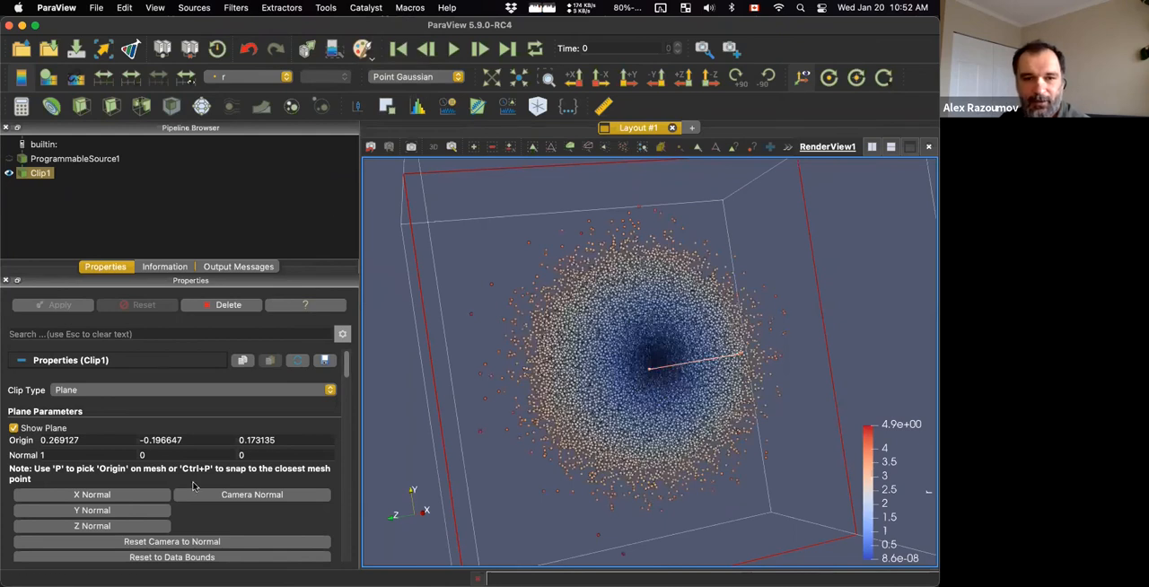
pyautogui.click(13, 428)
pyautogui.moveTo(422, 368); pyautogui.dragTo(529, 371)
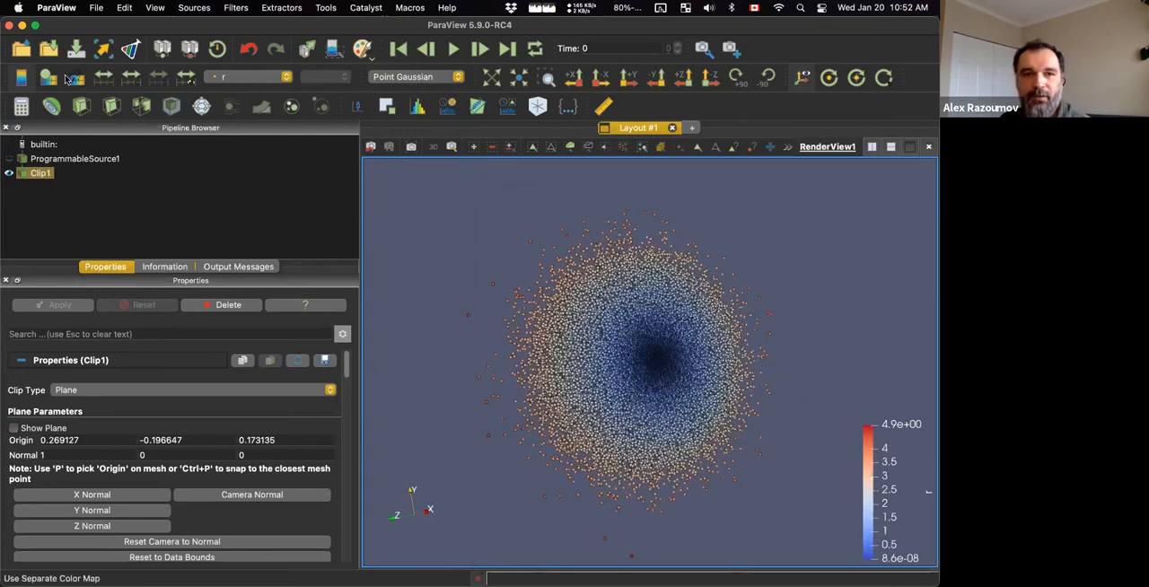
# Apply the Rainbow Desaturated preset to the colour map of r and close the Color Map Editor.
pyautogui.click(49, 77)
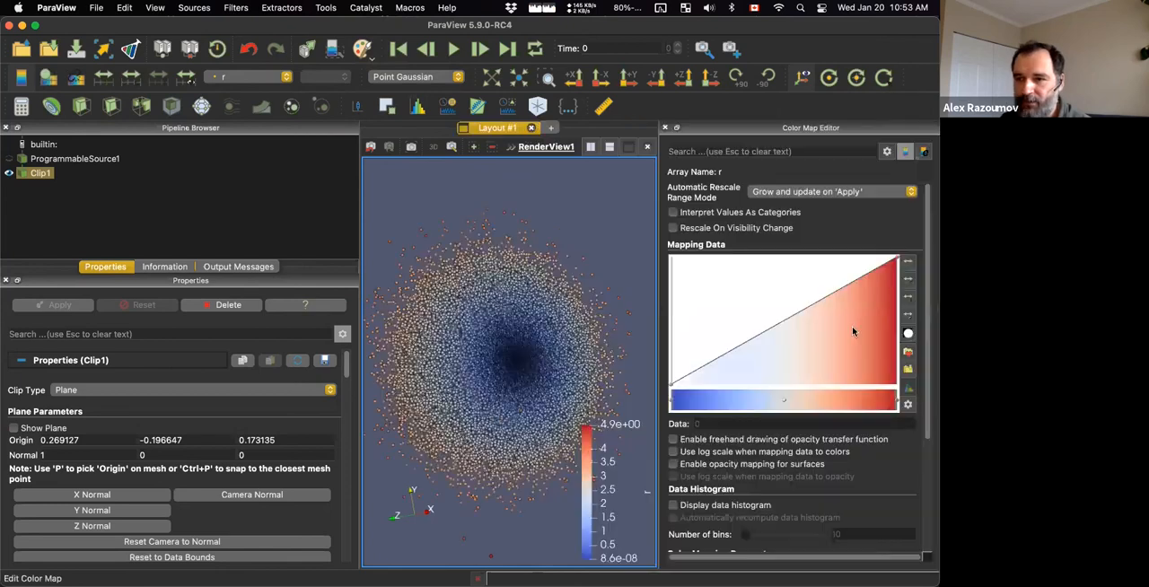
pyautogui.click(908, 352)
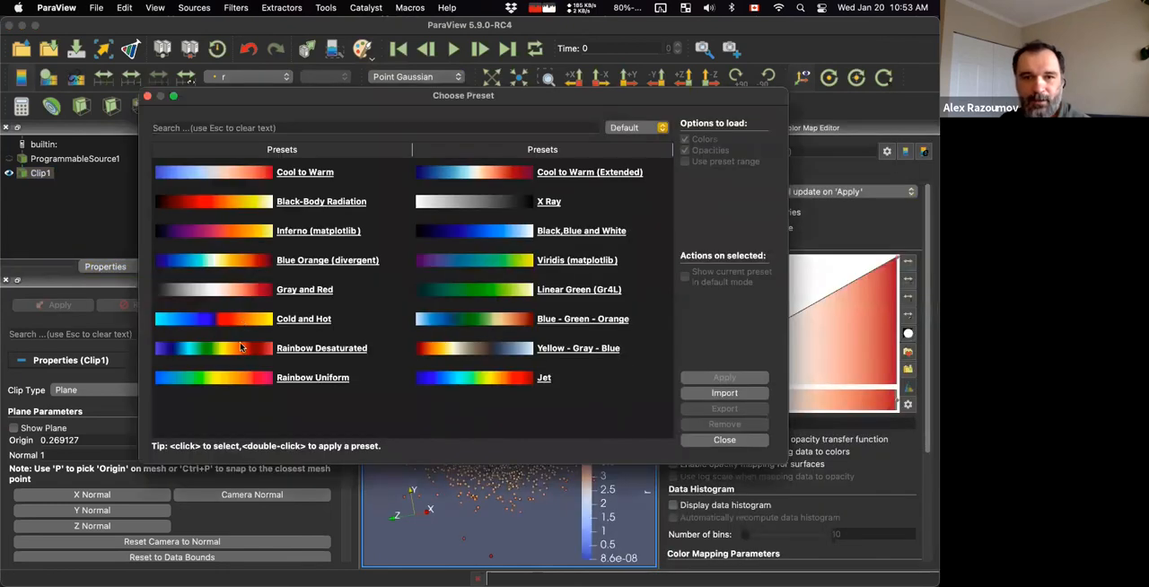
pyautogui.click(240, 347)
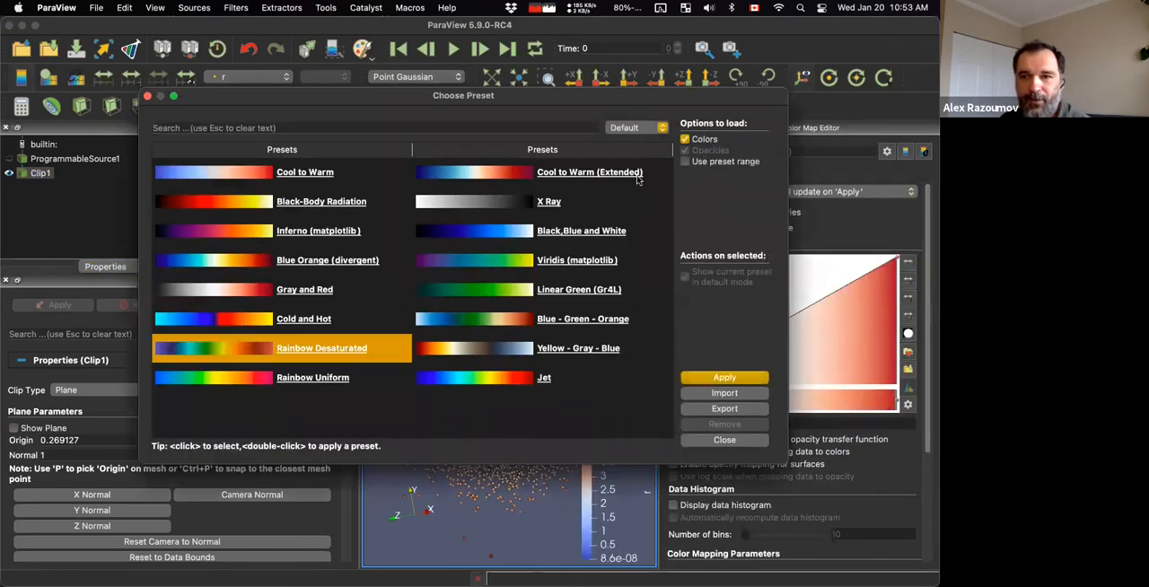
pyautogui.click(724, 378)
pyautogui.click(148, 96)
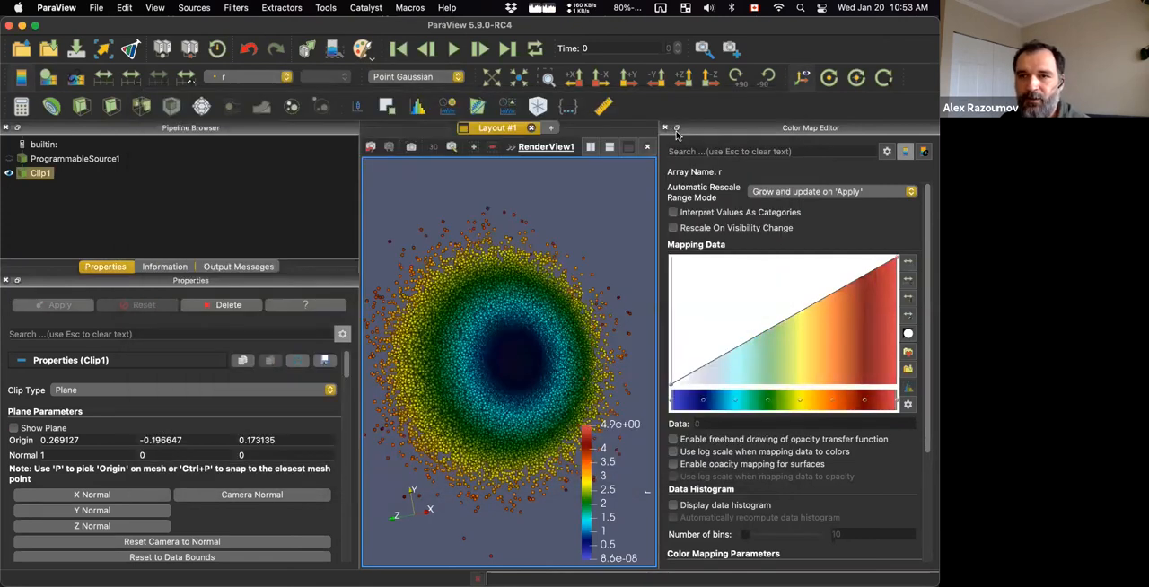
pyautogui.click(665, 128)
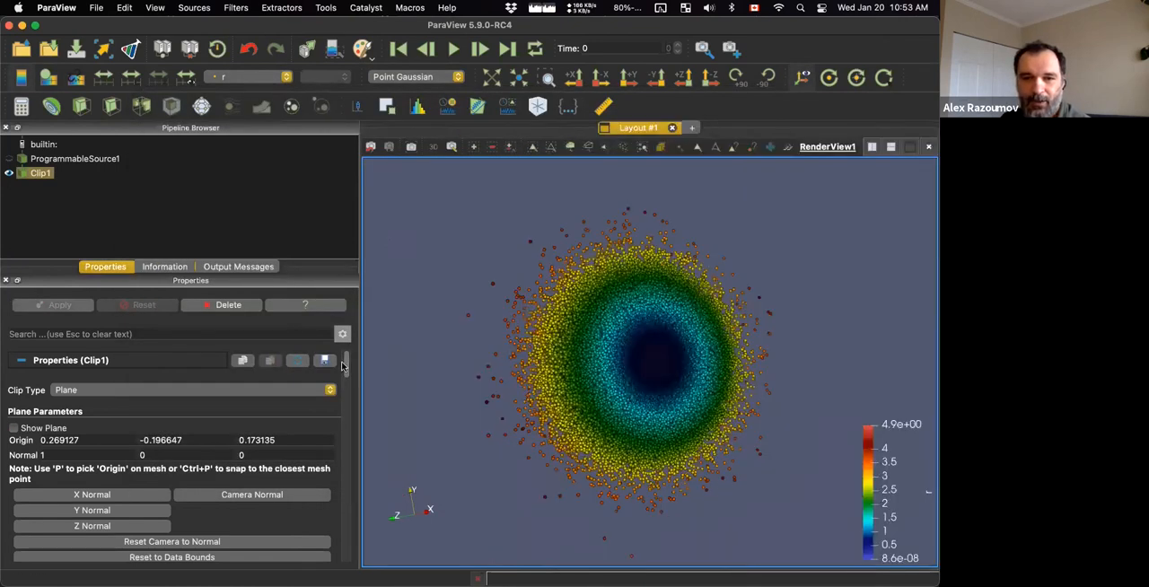
# Set the clipped cloud's Gaussian Radius to 0.09 and rotate the cloud to inspect the larger spheres.
pyautogui.scroll(-1, 346, 367)
pyautogui.moveTo(347, 368); pyautogui.dragTo(339, 466)
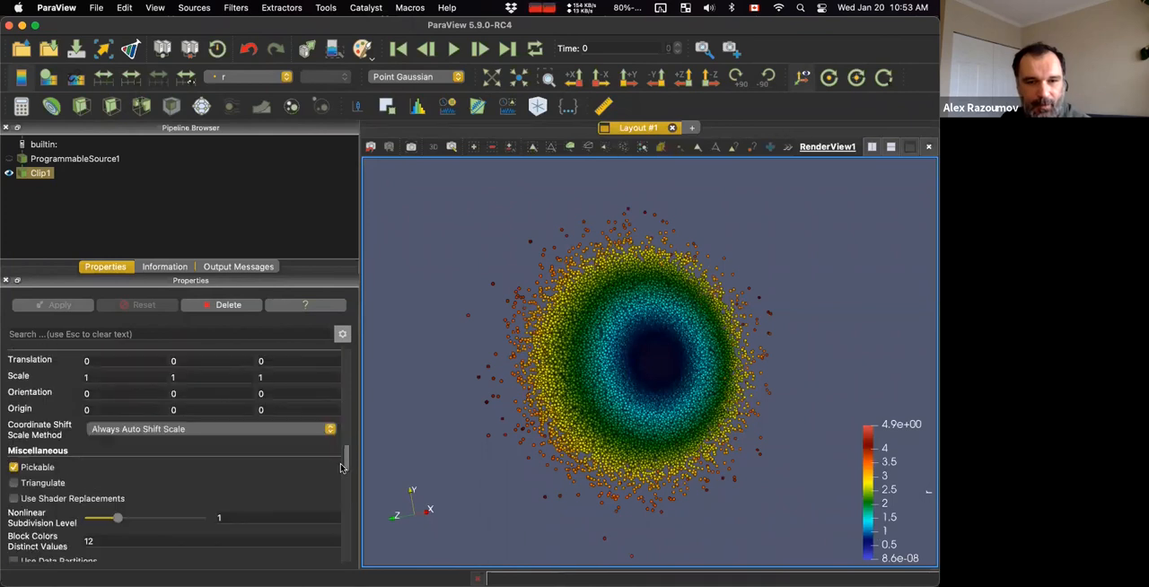
pyautogui.scroll(-6, 186, 466)
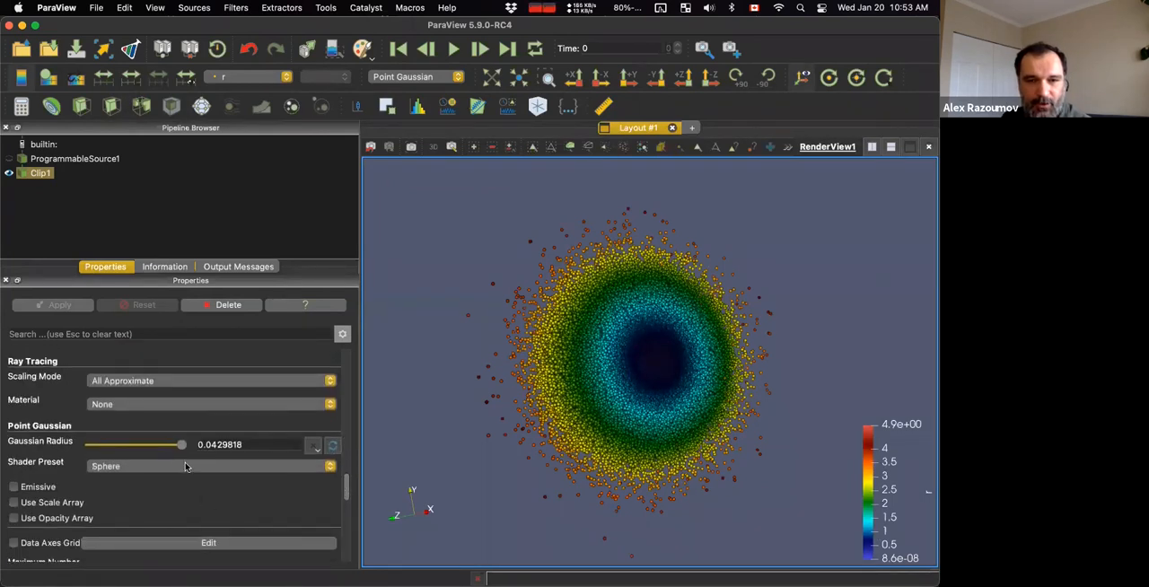
pyautogui.moveTo(182, 444)
pyautogui.mouseDown()
pyautogui.moveTo(137, 447)
pyautogui.moveTo(204, 448)
pyautogui.mouseUp()
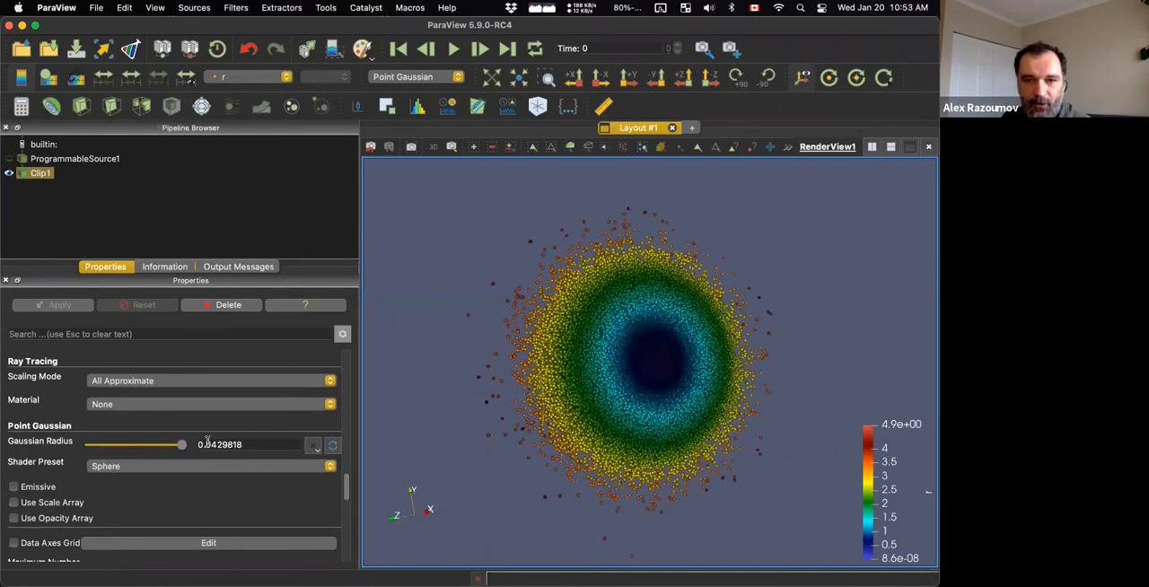
pyautogui.click(209, 444)
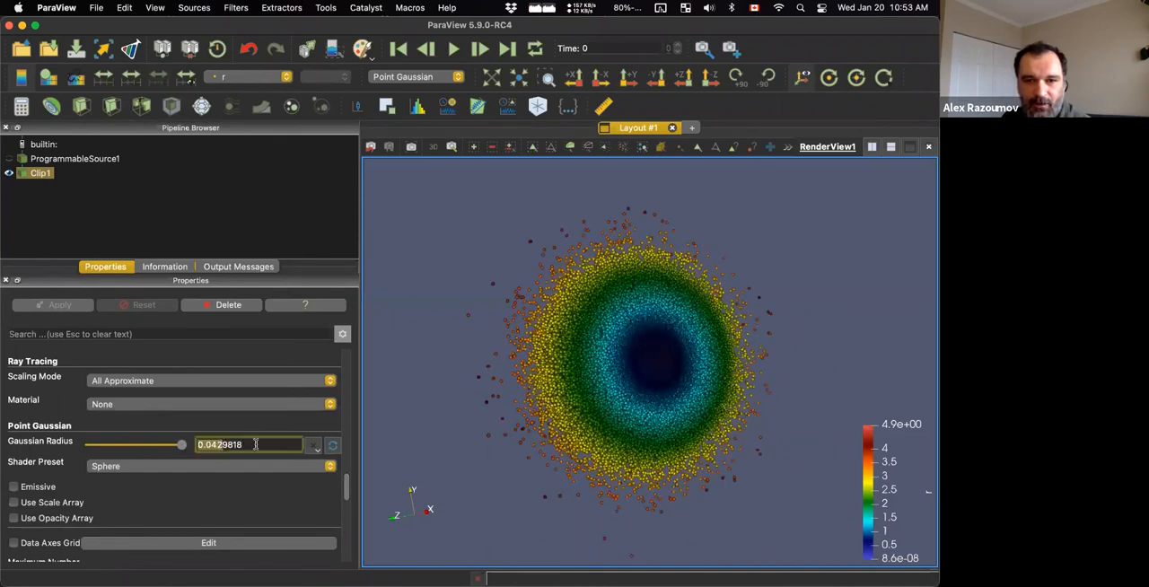
pyautogui.press('BackSpace')
pyautogui.press('BackSpace')
pyautogui.press('BackSpace')
pyautogui.press('BackSpace')
pyautogui.press('BackSpace')
pyautogui.press('BackSpace')
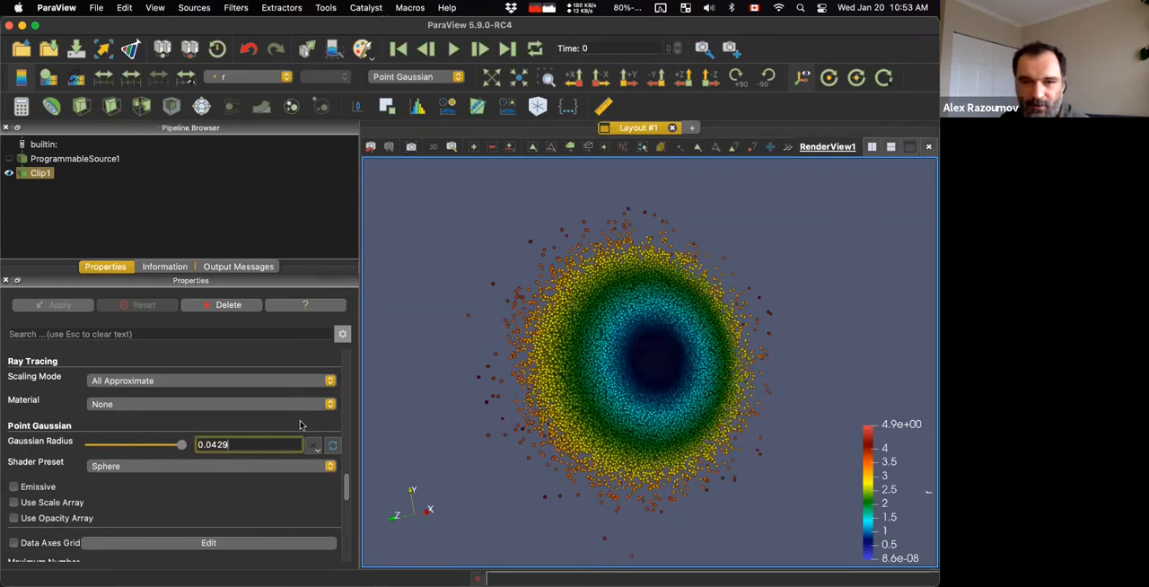
pyautogui.write('9')
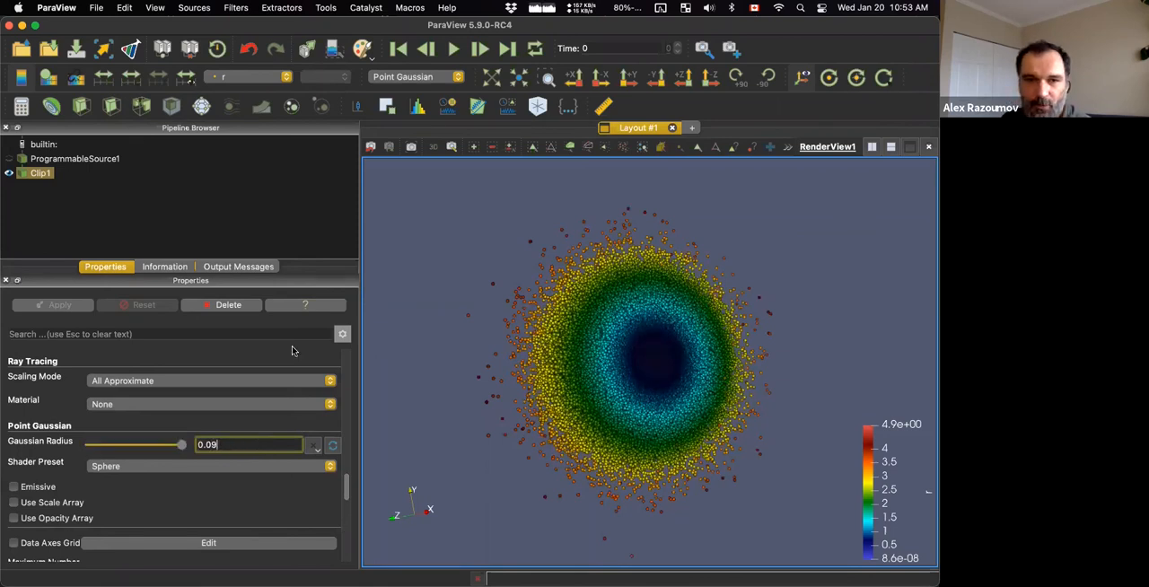
pyautogui.press('Return')
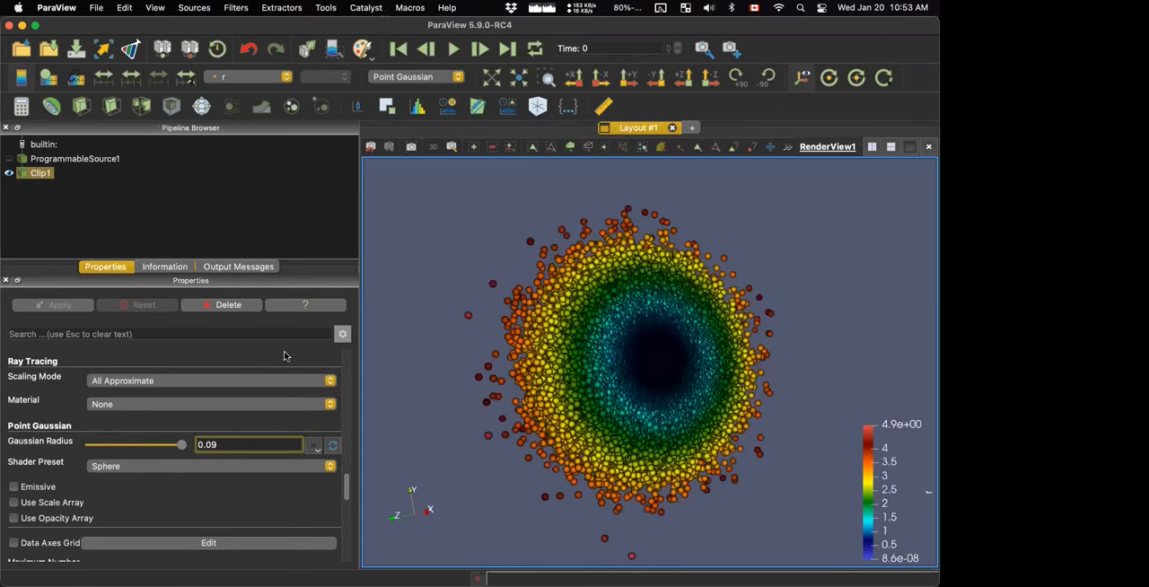
pyautogui.moveTo(447, 246); pyautogui.dragTo(432, 269)
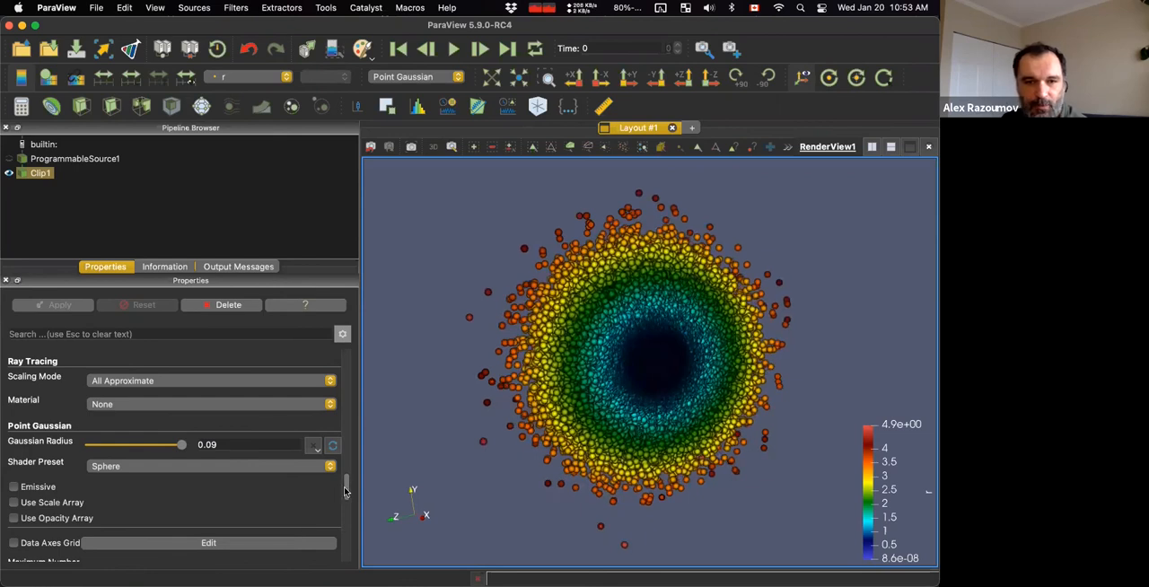
# Try the Black-edged circle and Plain circle shader presets on the points, and return to Sphere.
pyautogui.click(149, 468)
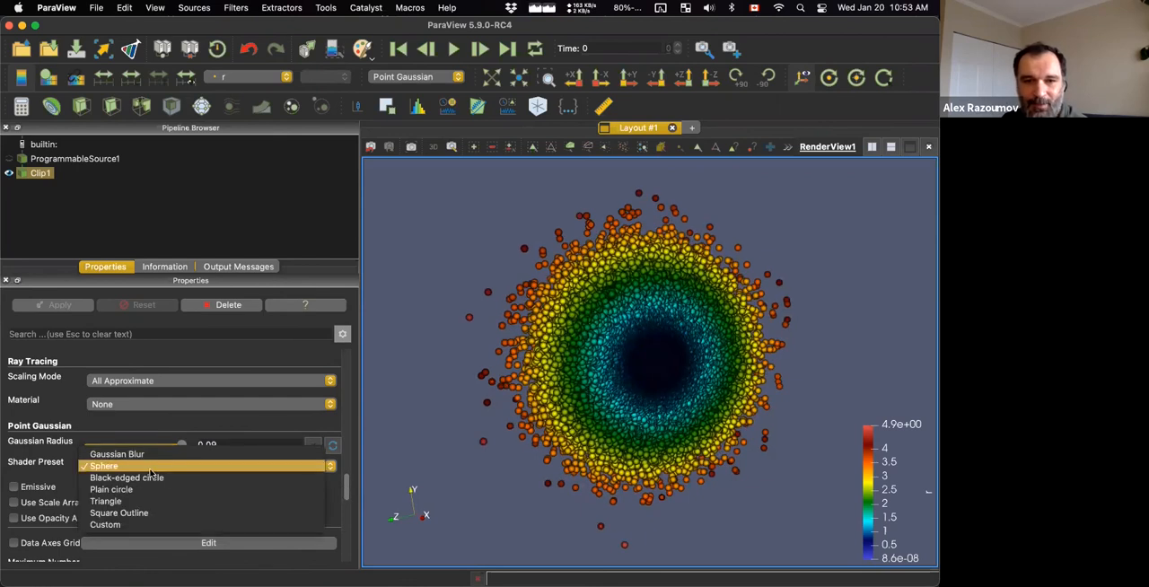
pyautogui.click(150, 478)
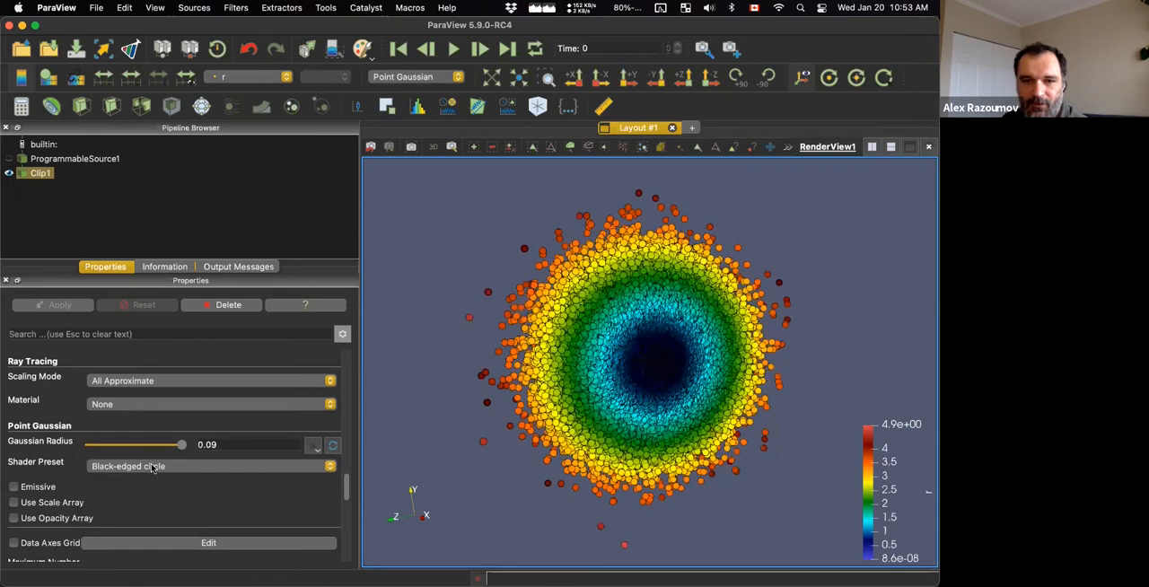
pyautogui.click(153, 466)
pyautogui.click(150, 478)
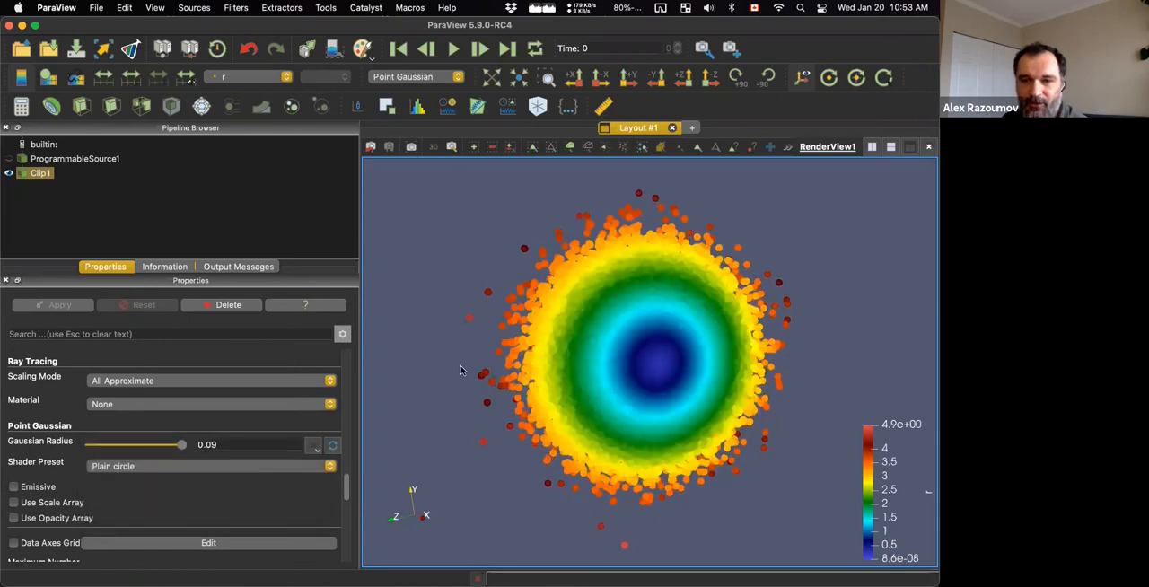
pyautogui.moveTo(487, 369)
pyautogui.mouseDown()
pyautogui.moveTo(457, 360)
pyautogui.moveTo(490, 370)
pyautogui.mouseUp()
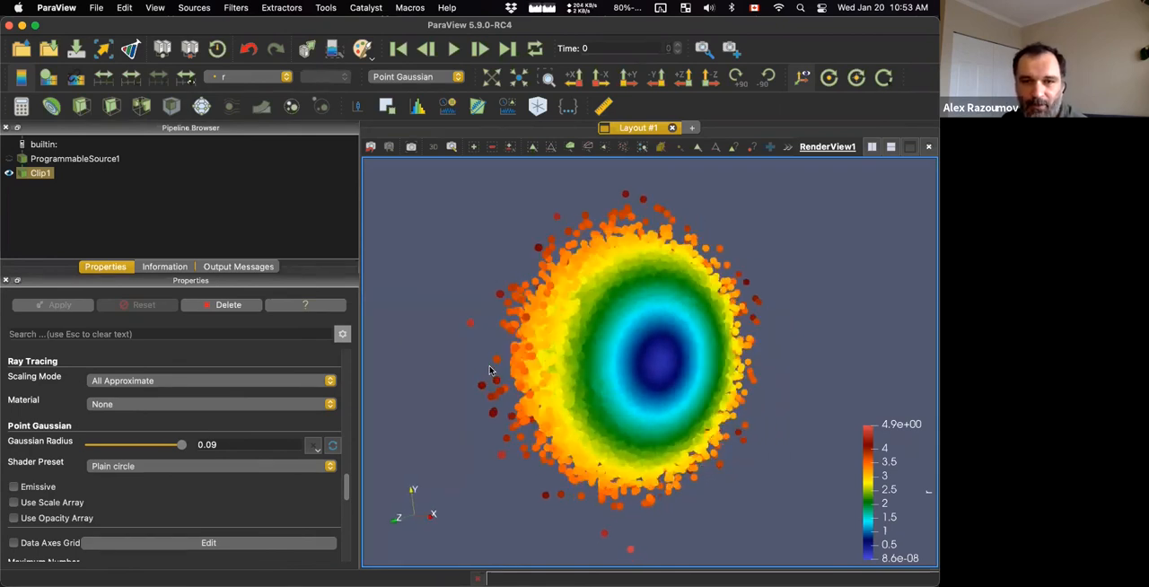
pyautogui.click(201, 465)
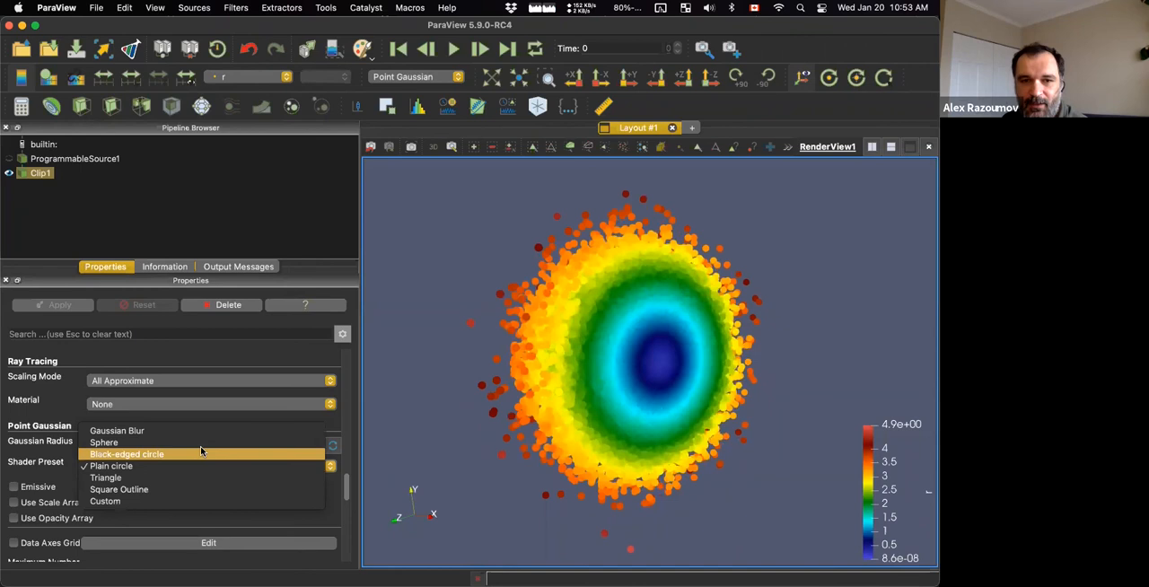
pyautogui.click(214, 440)
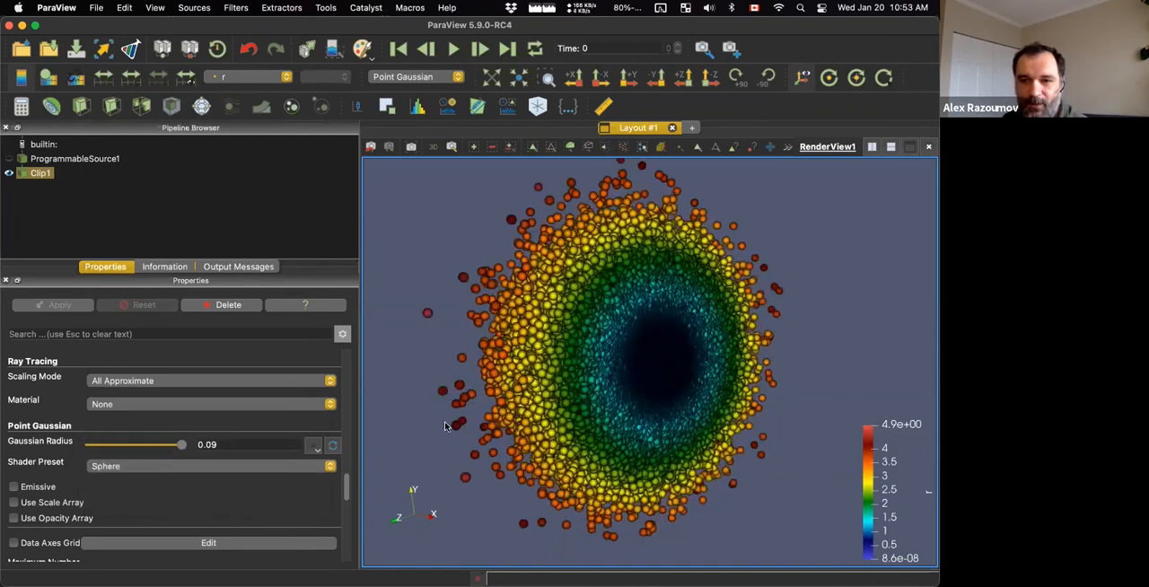
pyautogui.scroll(-1, 445, 423)
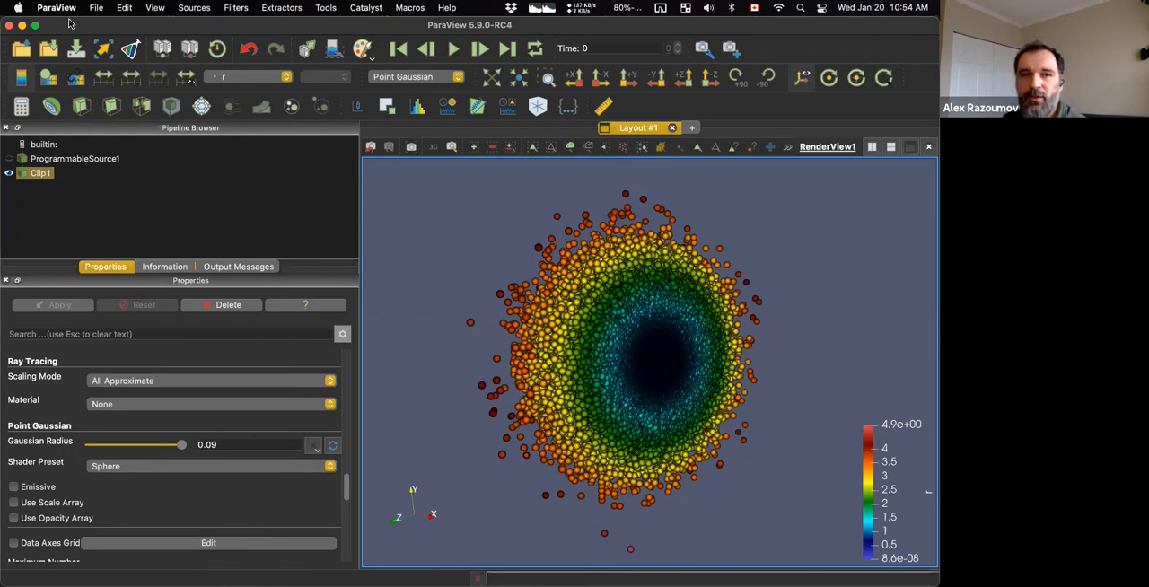
# Examine the file formats offered for saving the clipped cloud's data, and cancel without saving.
pyautogui.click(96, 8)
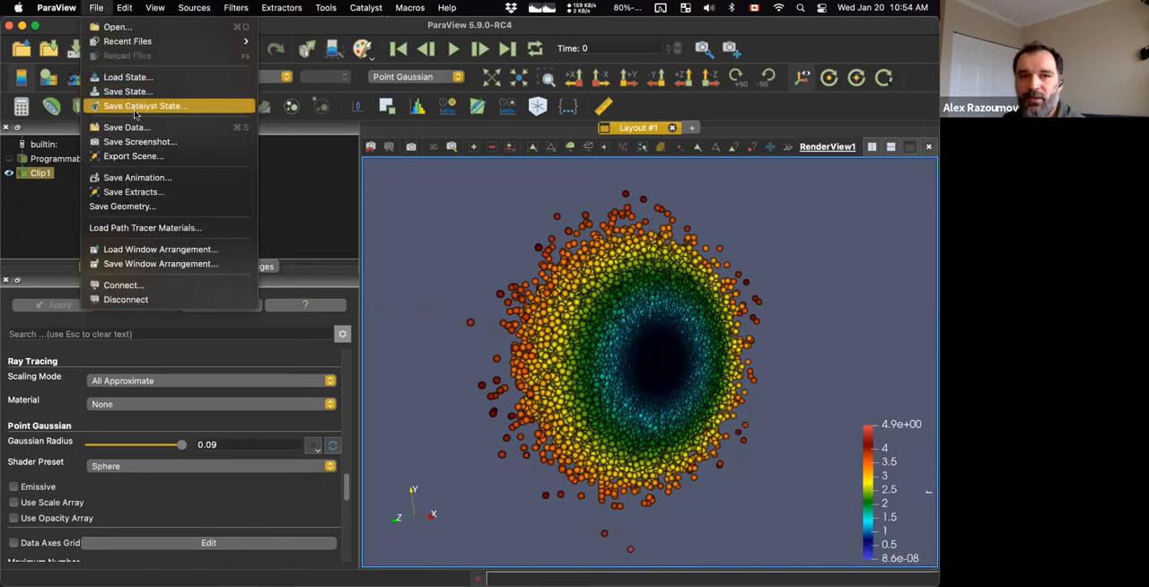
pyautogui.click(135, 127)
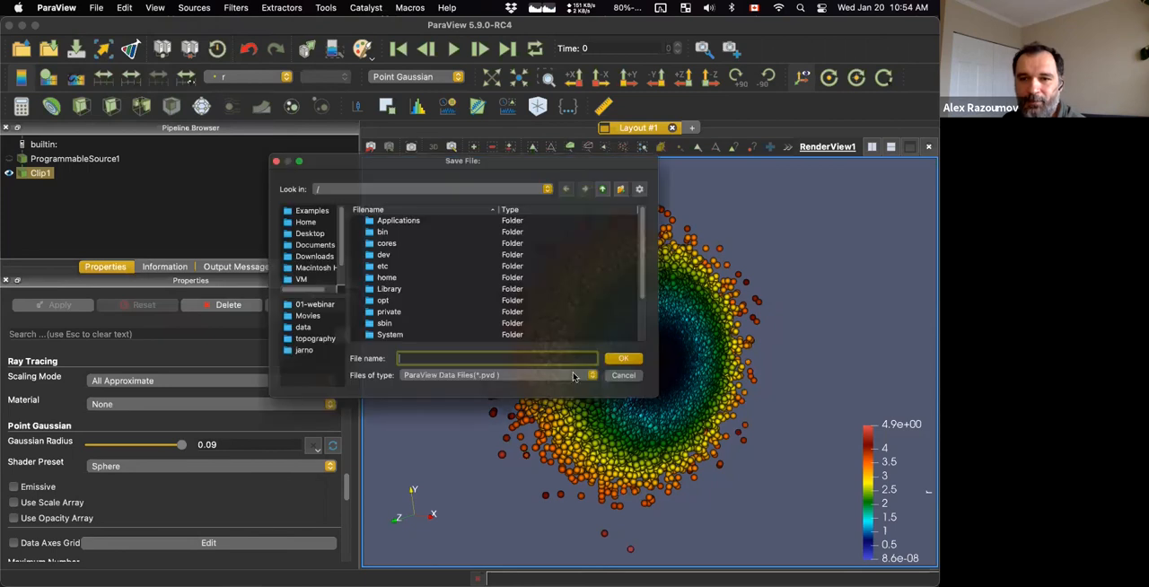
pyautogui.click(563, 389)
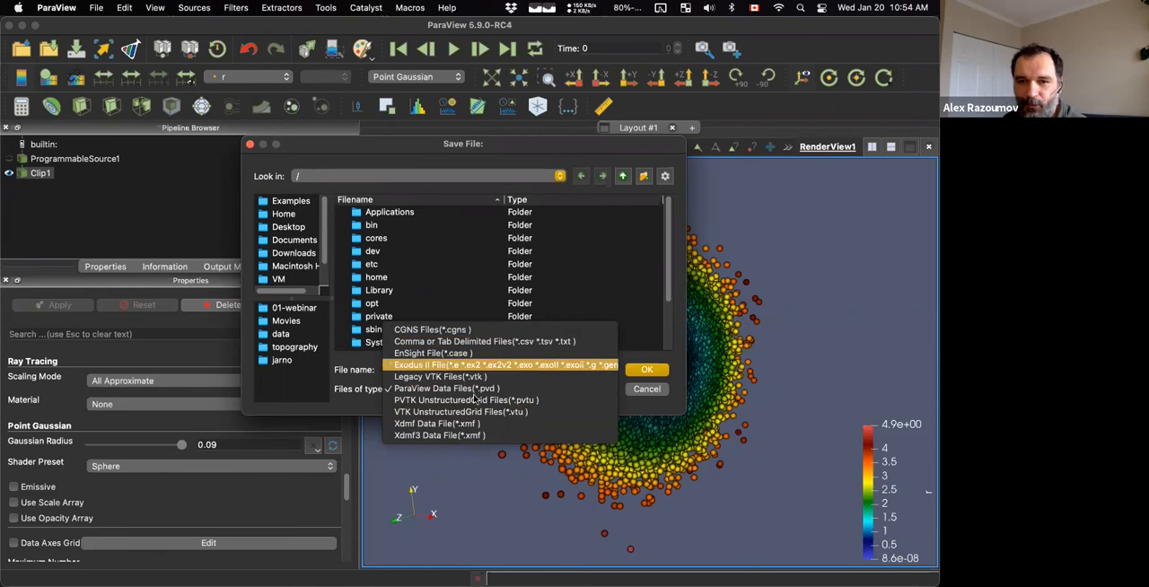
pyautogui.click(587, 388)
pyautogui.press('Escape')
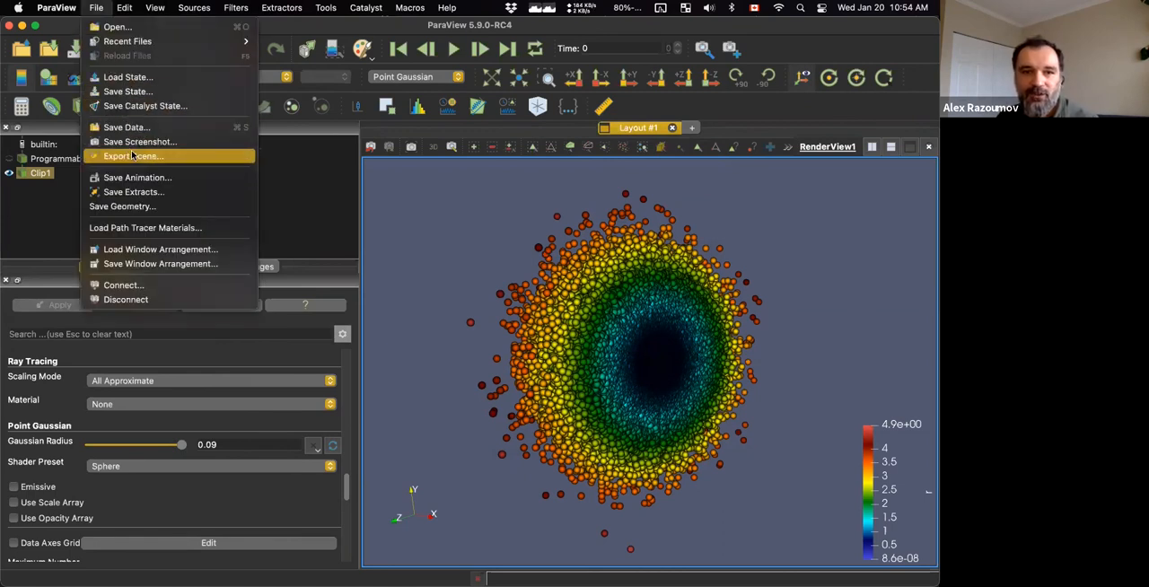
# Examine the file formats offered for exporting the scene, and cancel the export.
pyautogui.click(132, 155)
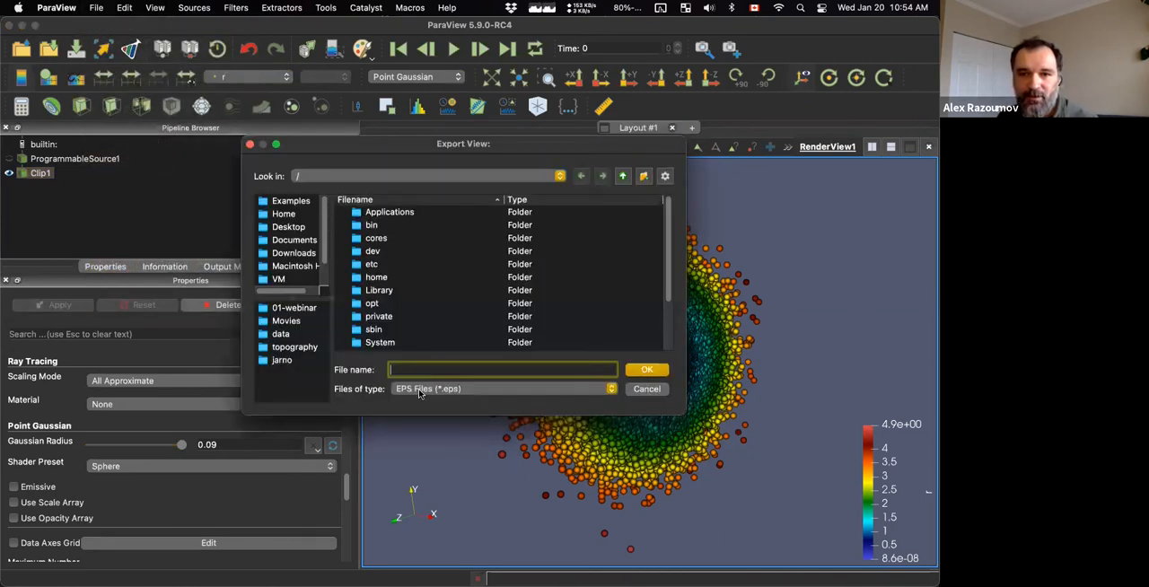
pyautogui.click(419, 392)
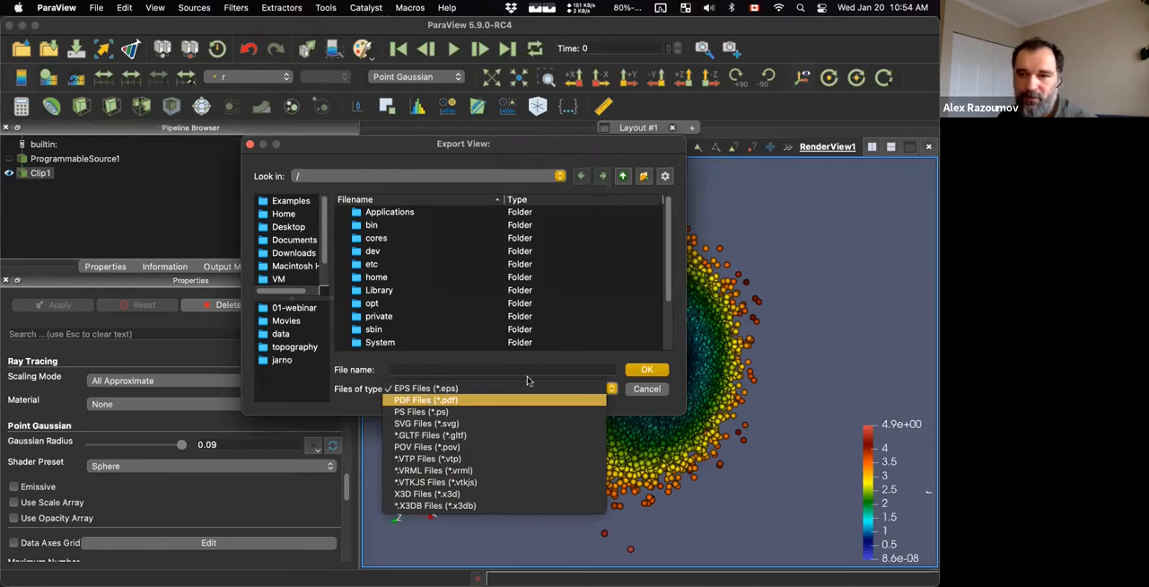
pyautogui.click(635, 390)
pyautogui.click(646, 388)
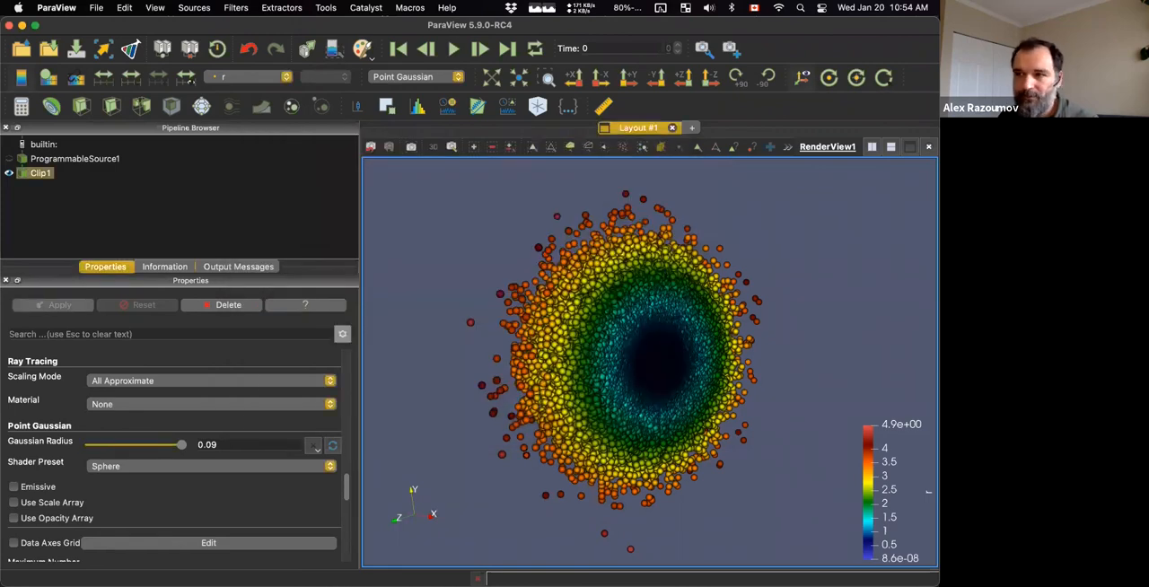
# Switch to the presentation slides and advance to the slide on point-by-point projection to a plane.
pyautogui.hotkey('ctrl', 'Up')
pyautogui.click(355, 323)
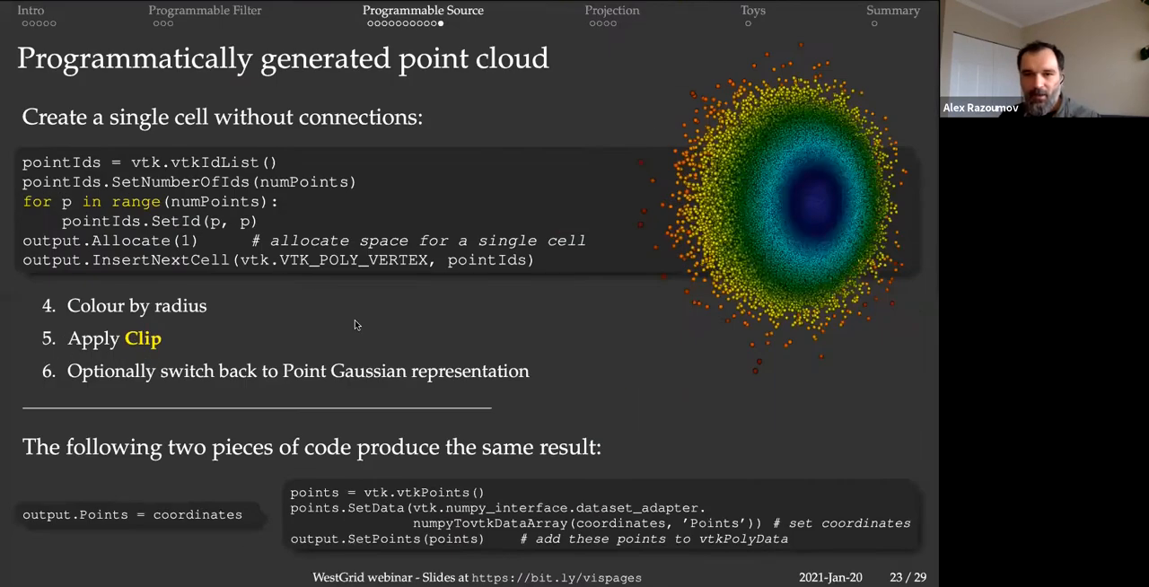
pyautogui.press('Right')
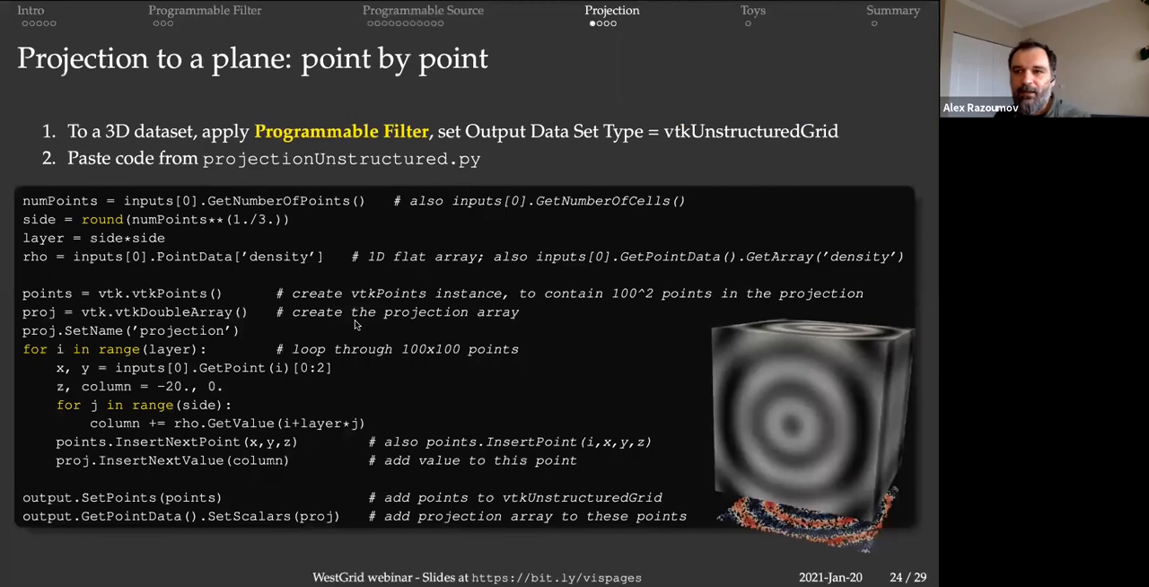